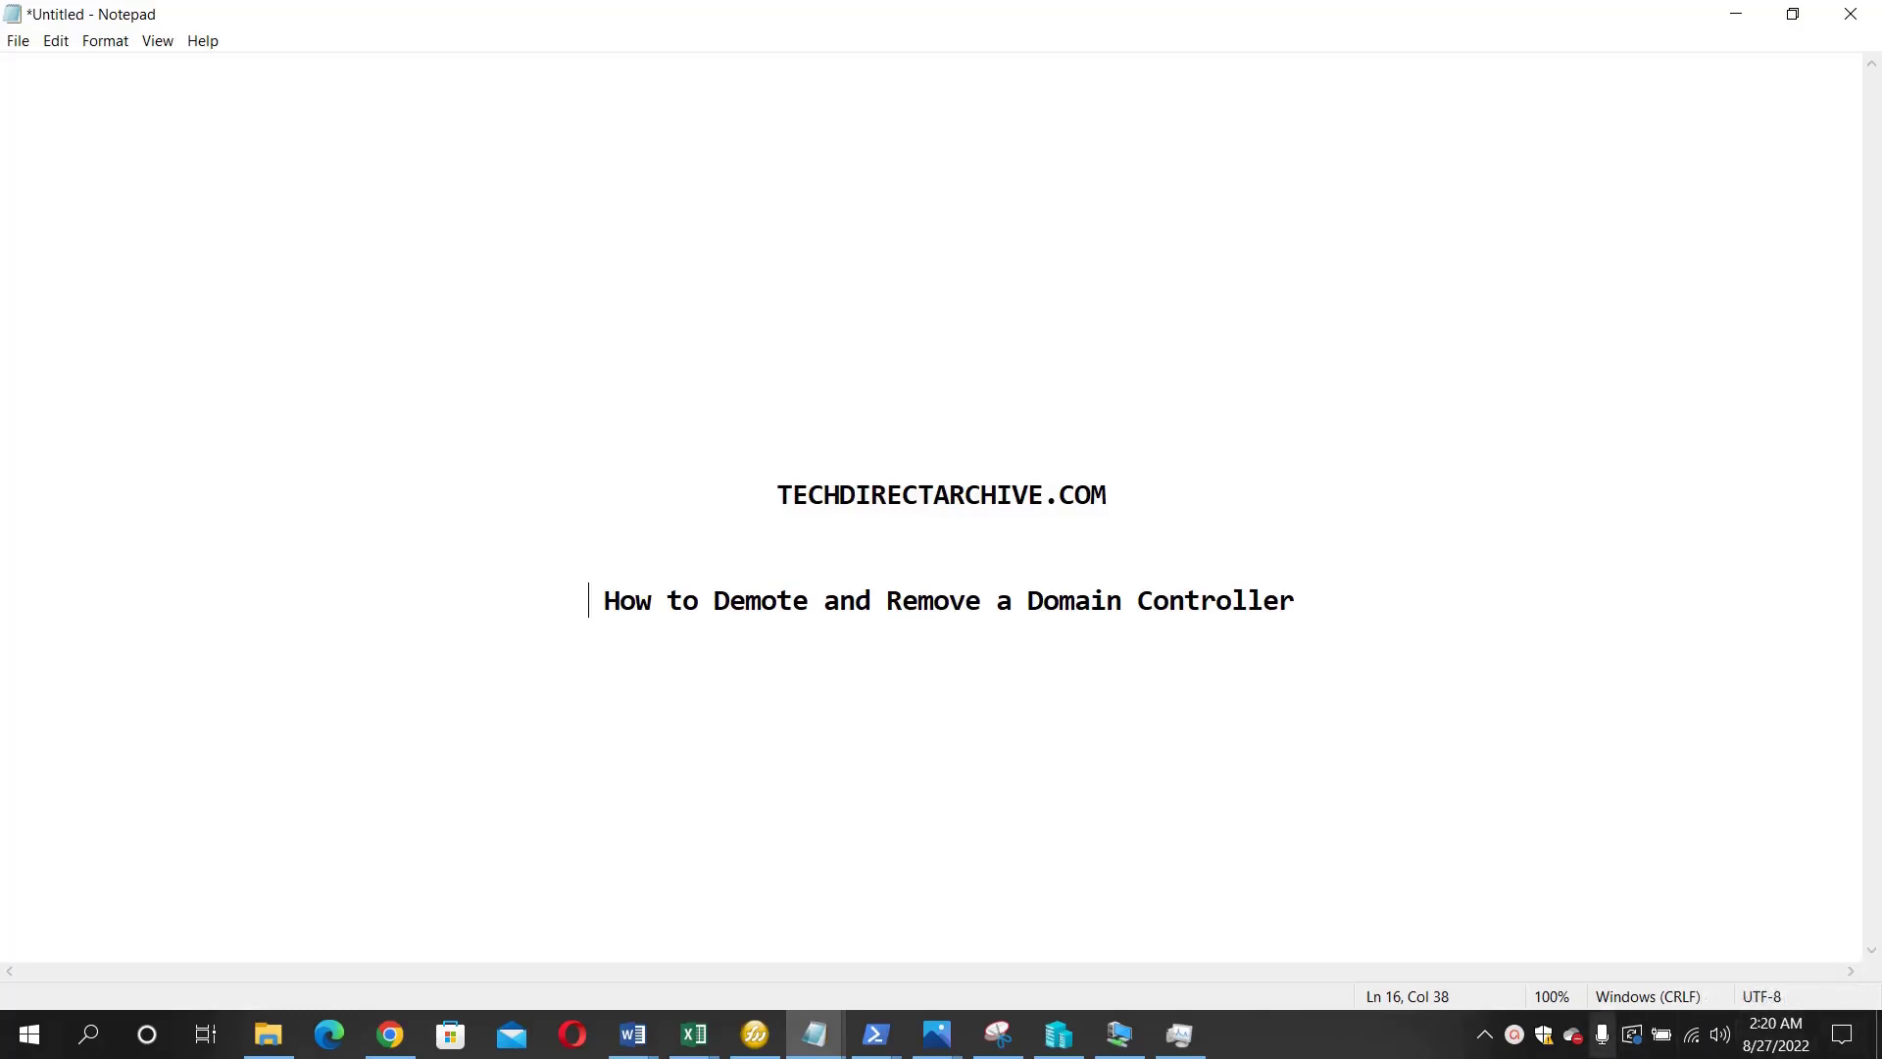
- Bring the Win Server 2016 Virtual Machine Connection window up from the taskbar
{"action": "left_click", "coordinate": [1103, 1045]}
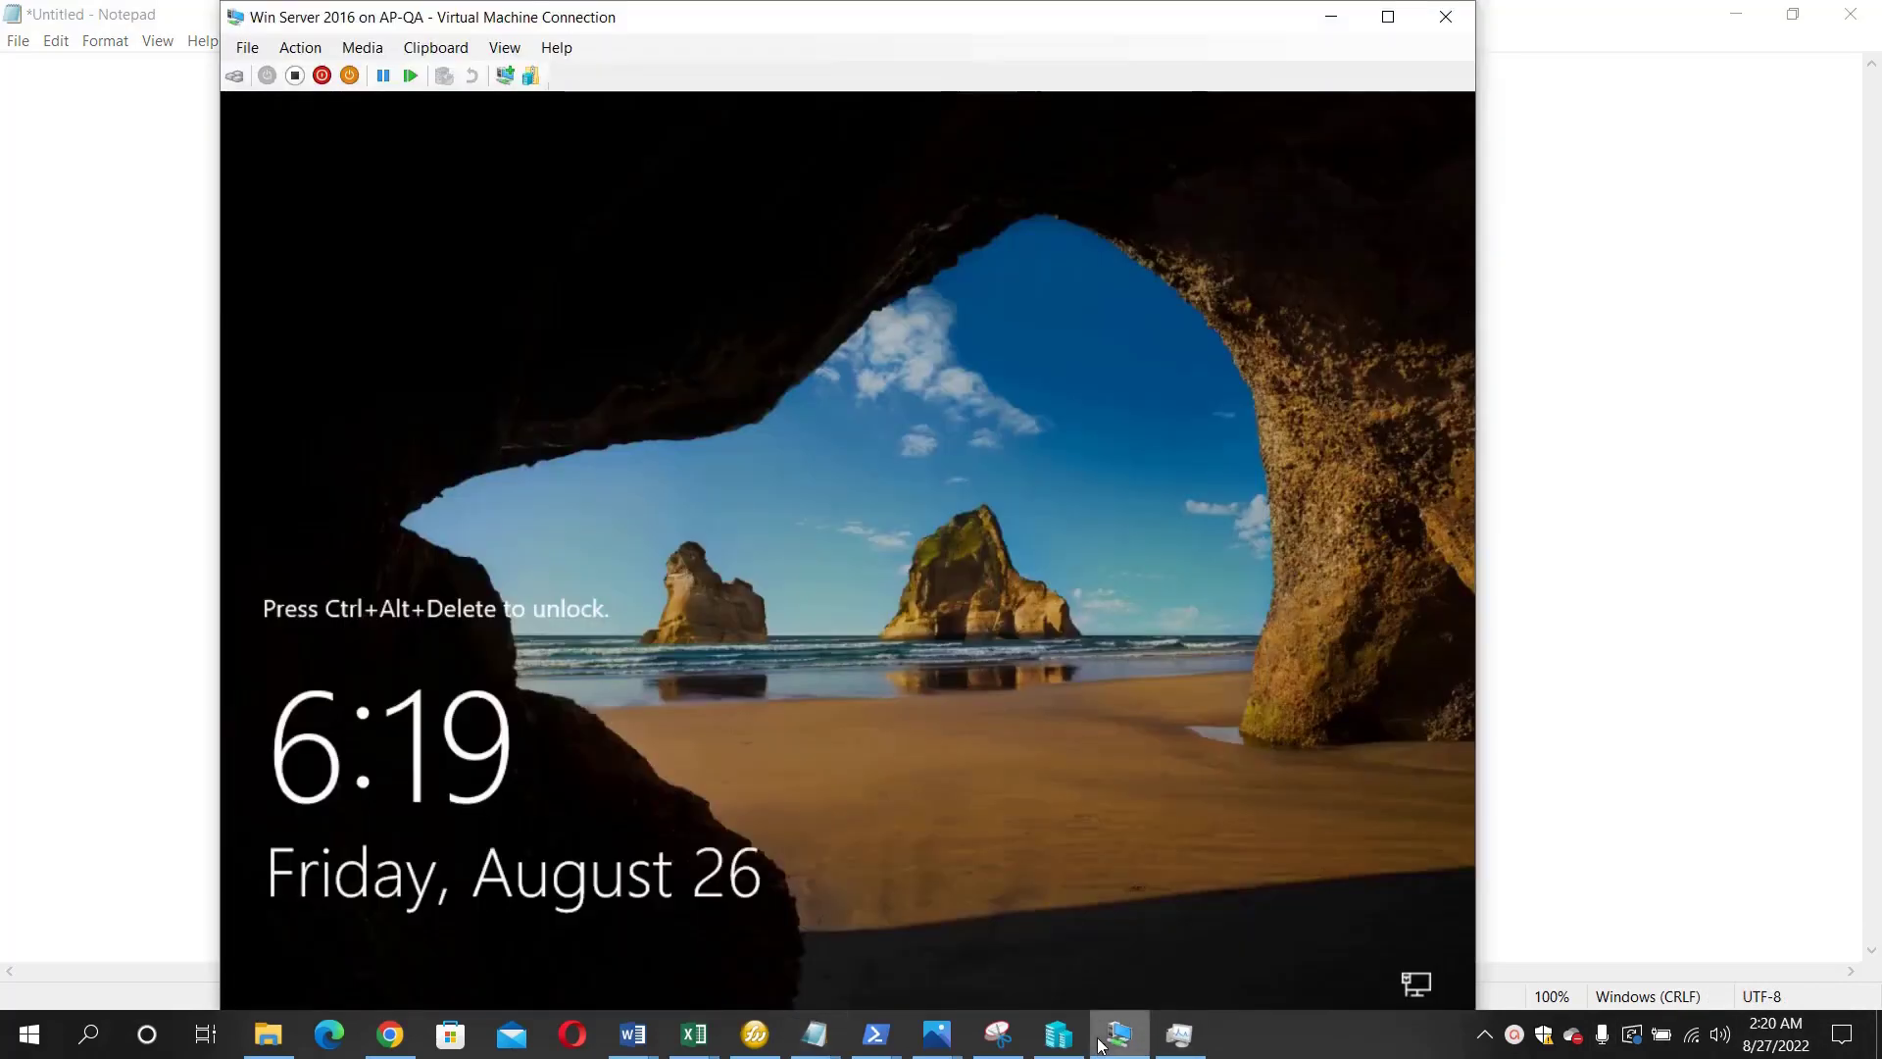
- Unlock the Win Server 2016 VM and sign in as Administrator with the account password
{"action": "left_click", "coordinate": [234, 75]}
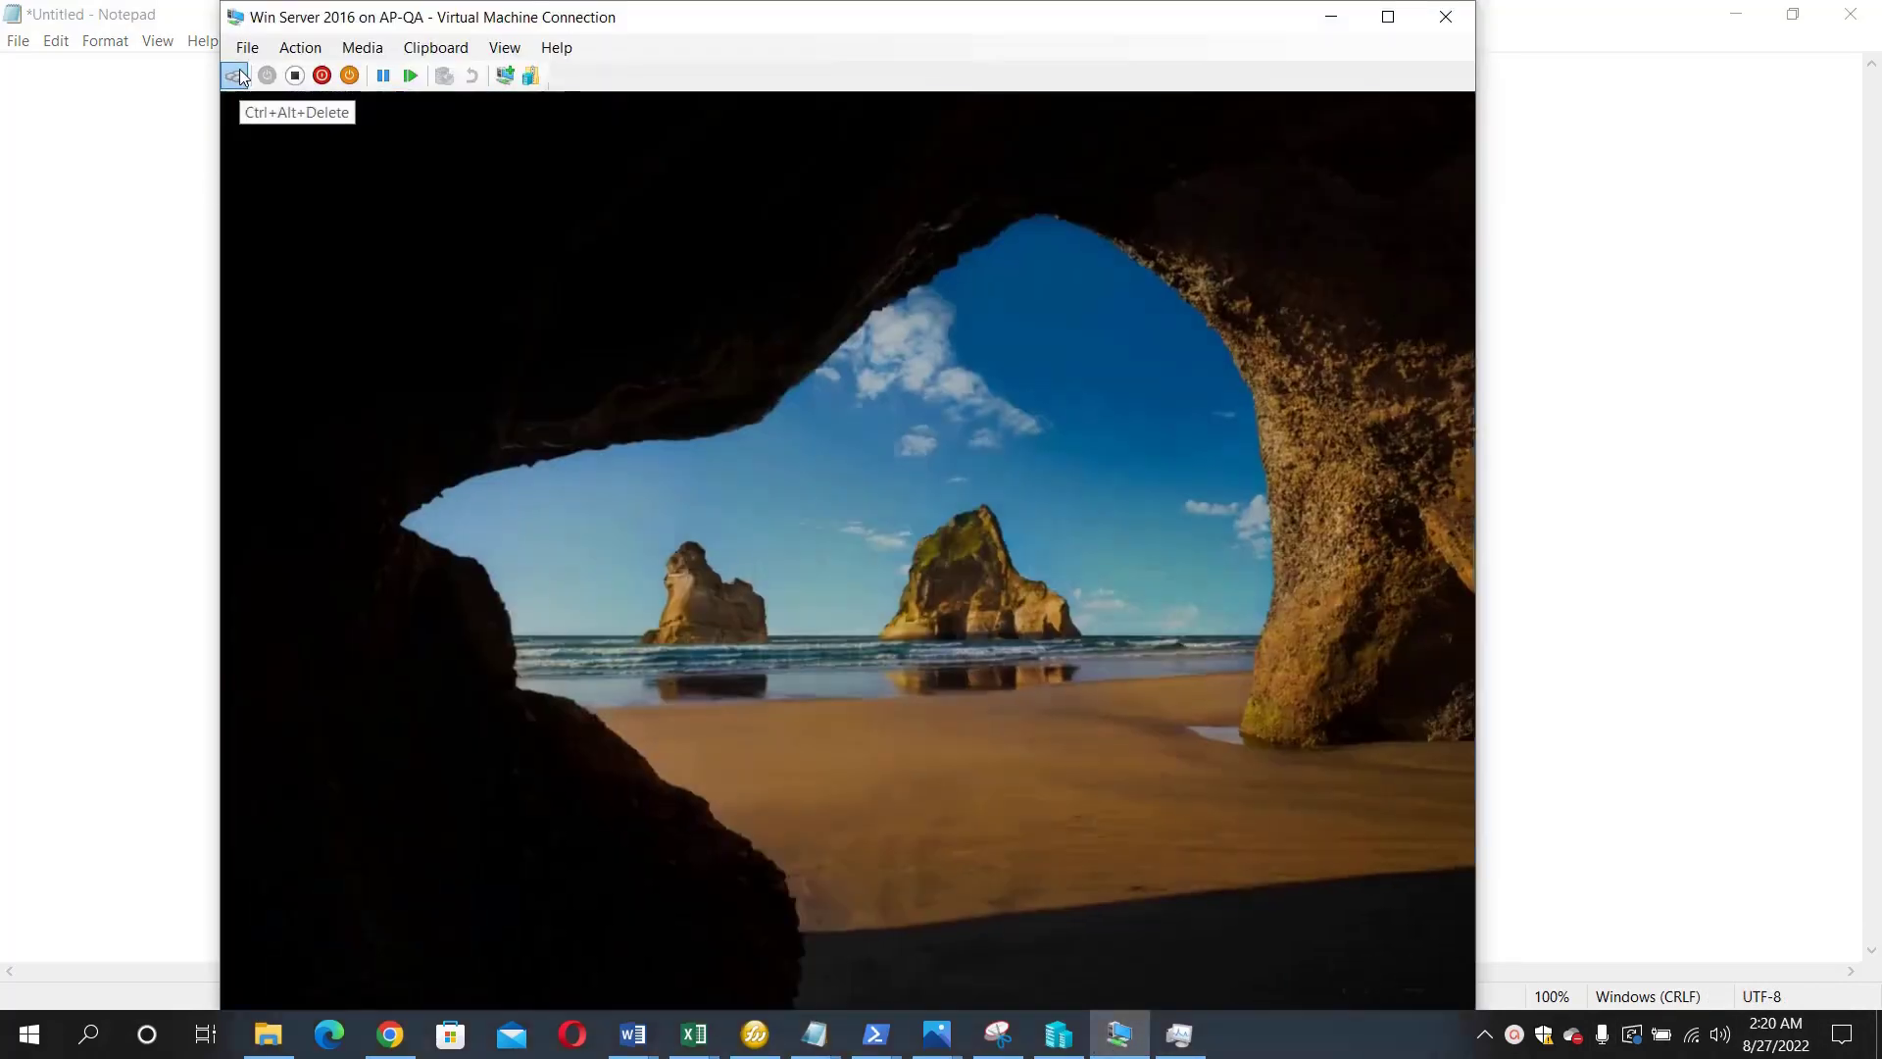
{"action": "type", "text": "P"}
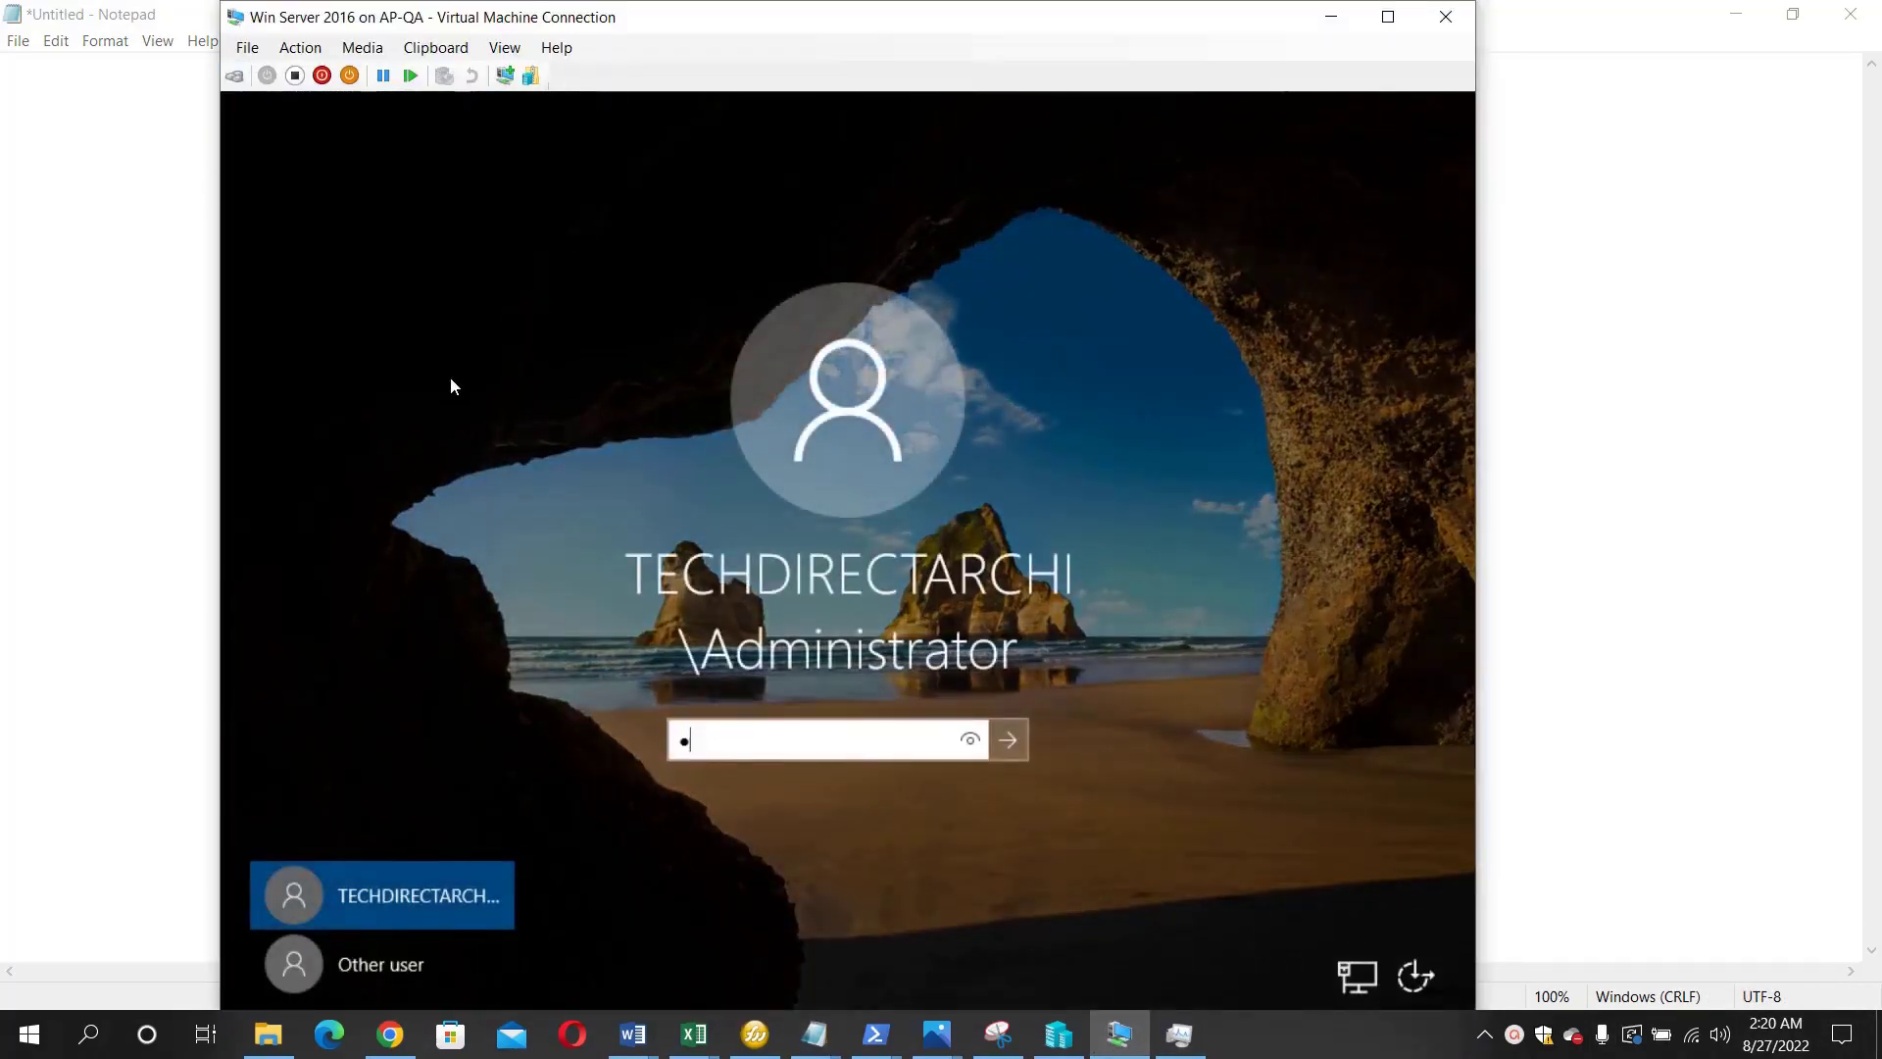
{"action": "type", "text": "@ssw0rd"}
{"action": "type", "text": "••"}
{"action": "type", "text": "•"}
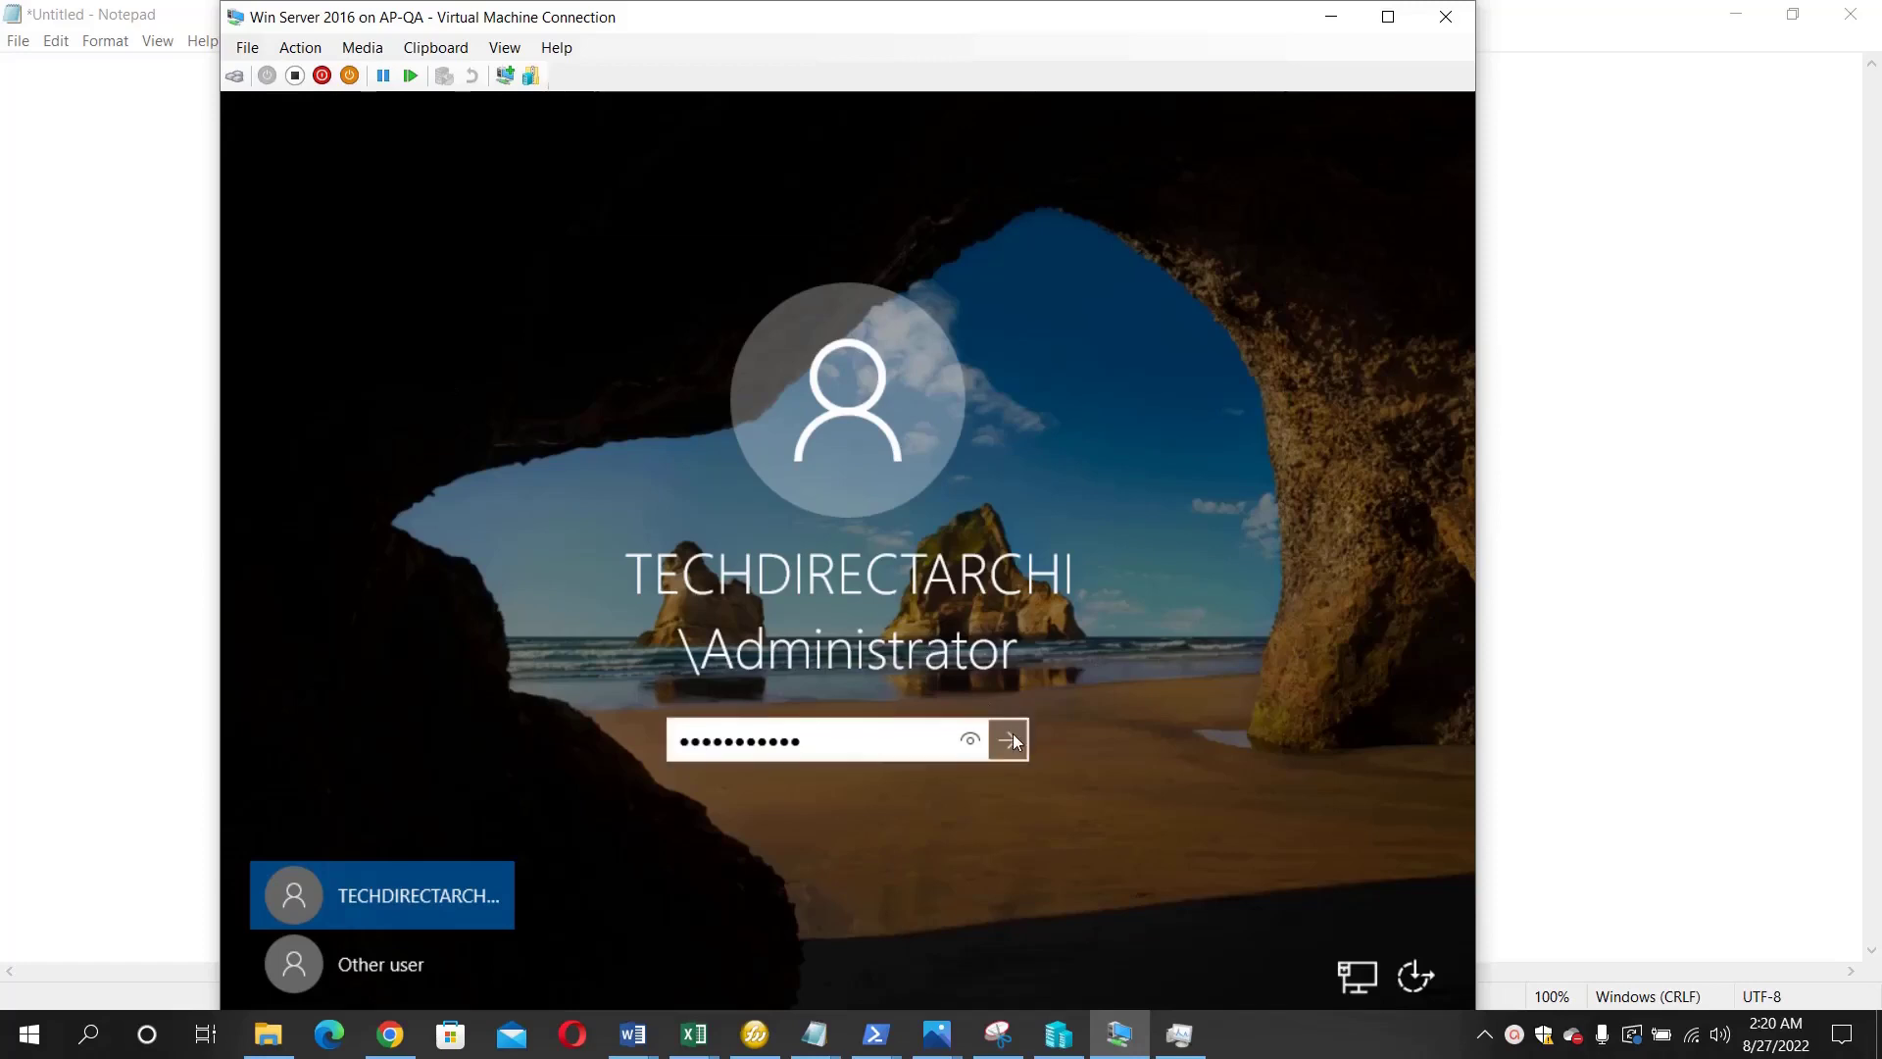
{"action": "left_click", "coordinate": [1012, 737]}
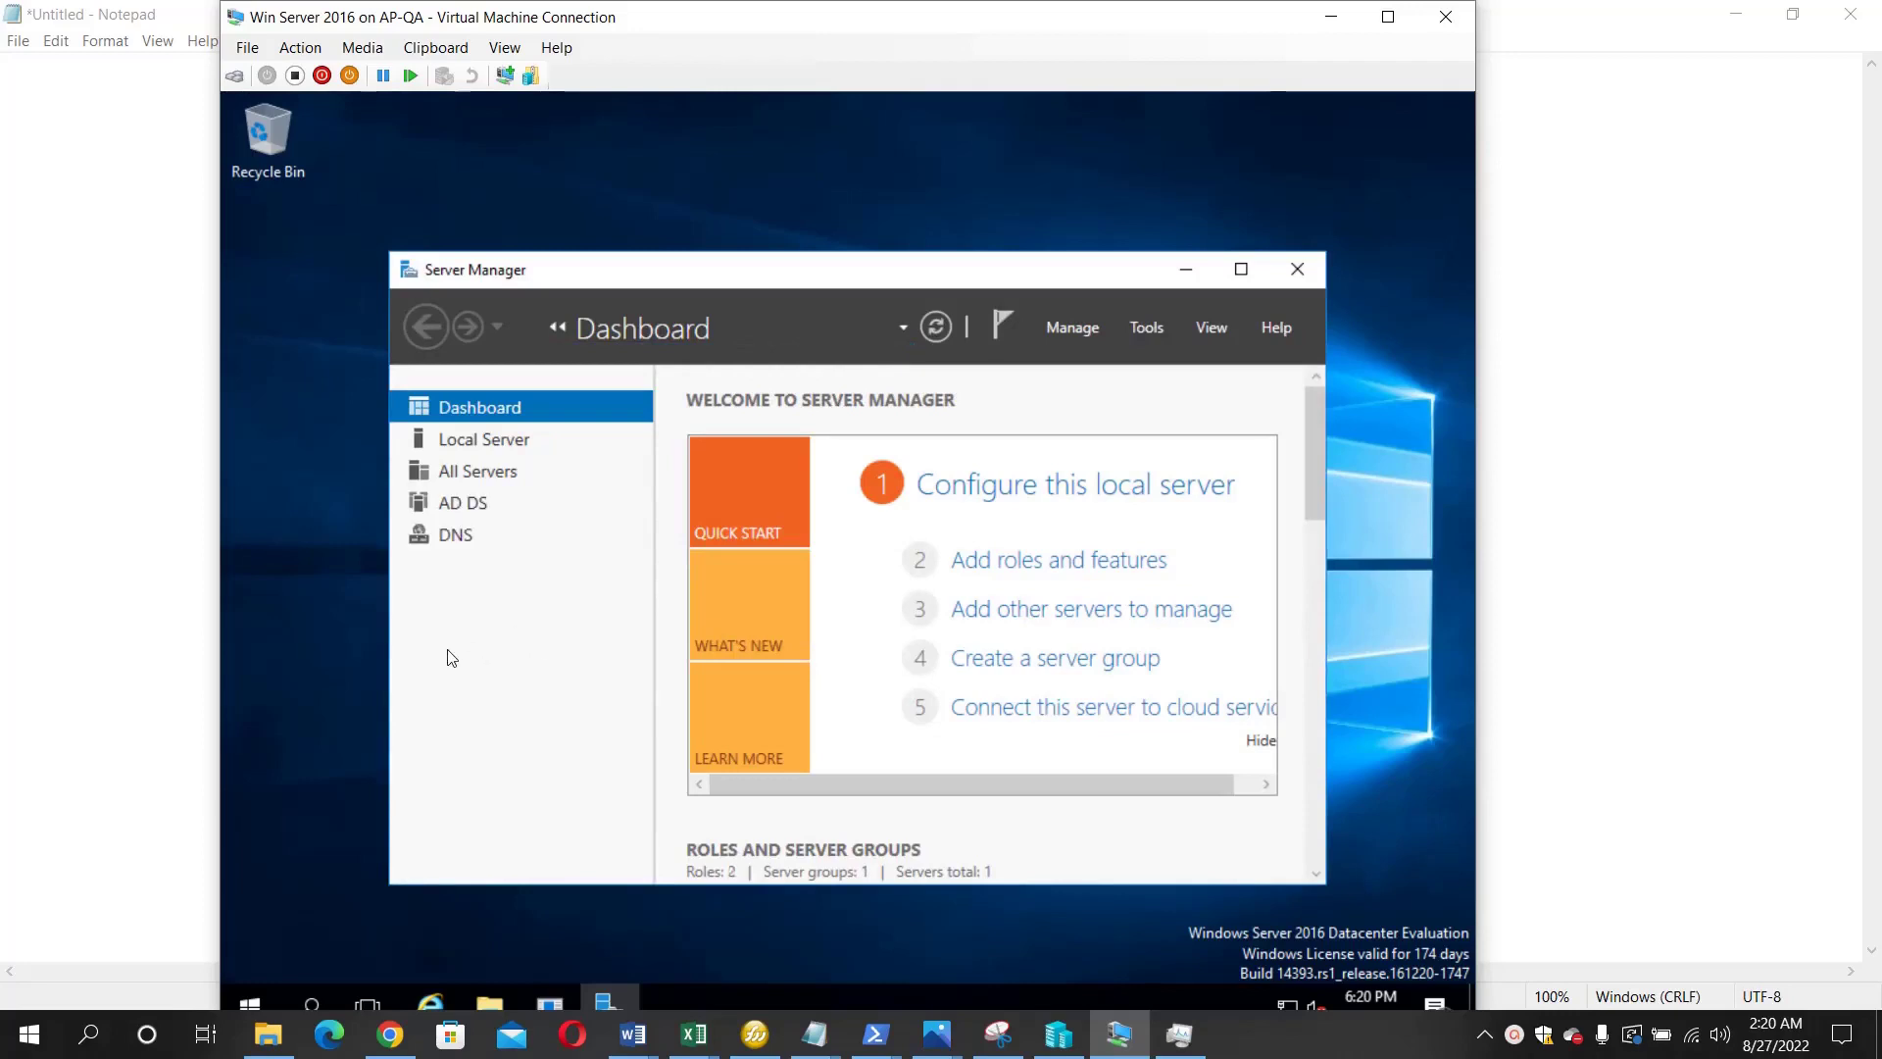
- From the AD DS server list, open AD Users and Computers, expand techdirectarchive.com, then minimize it
{"action": "left_click", "coordinate": [453, 507]}
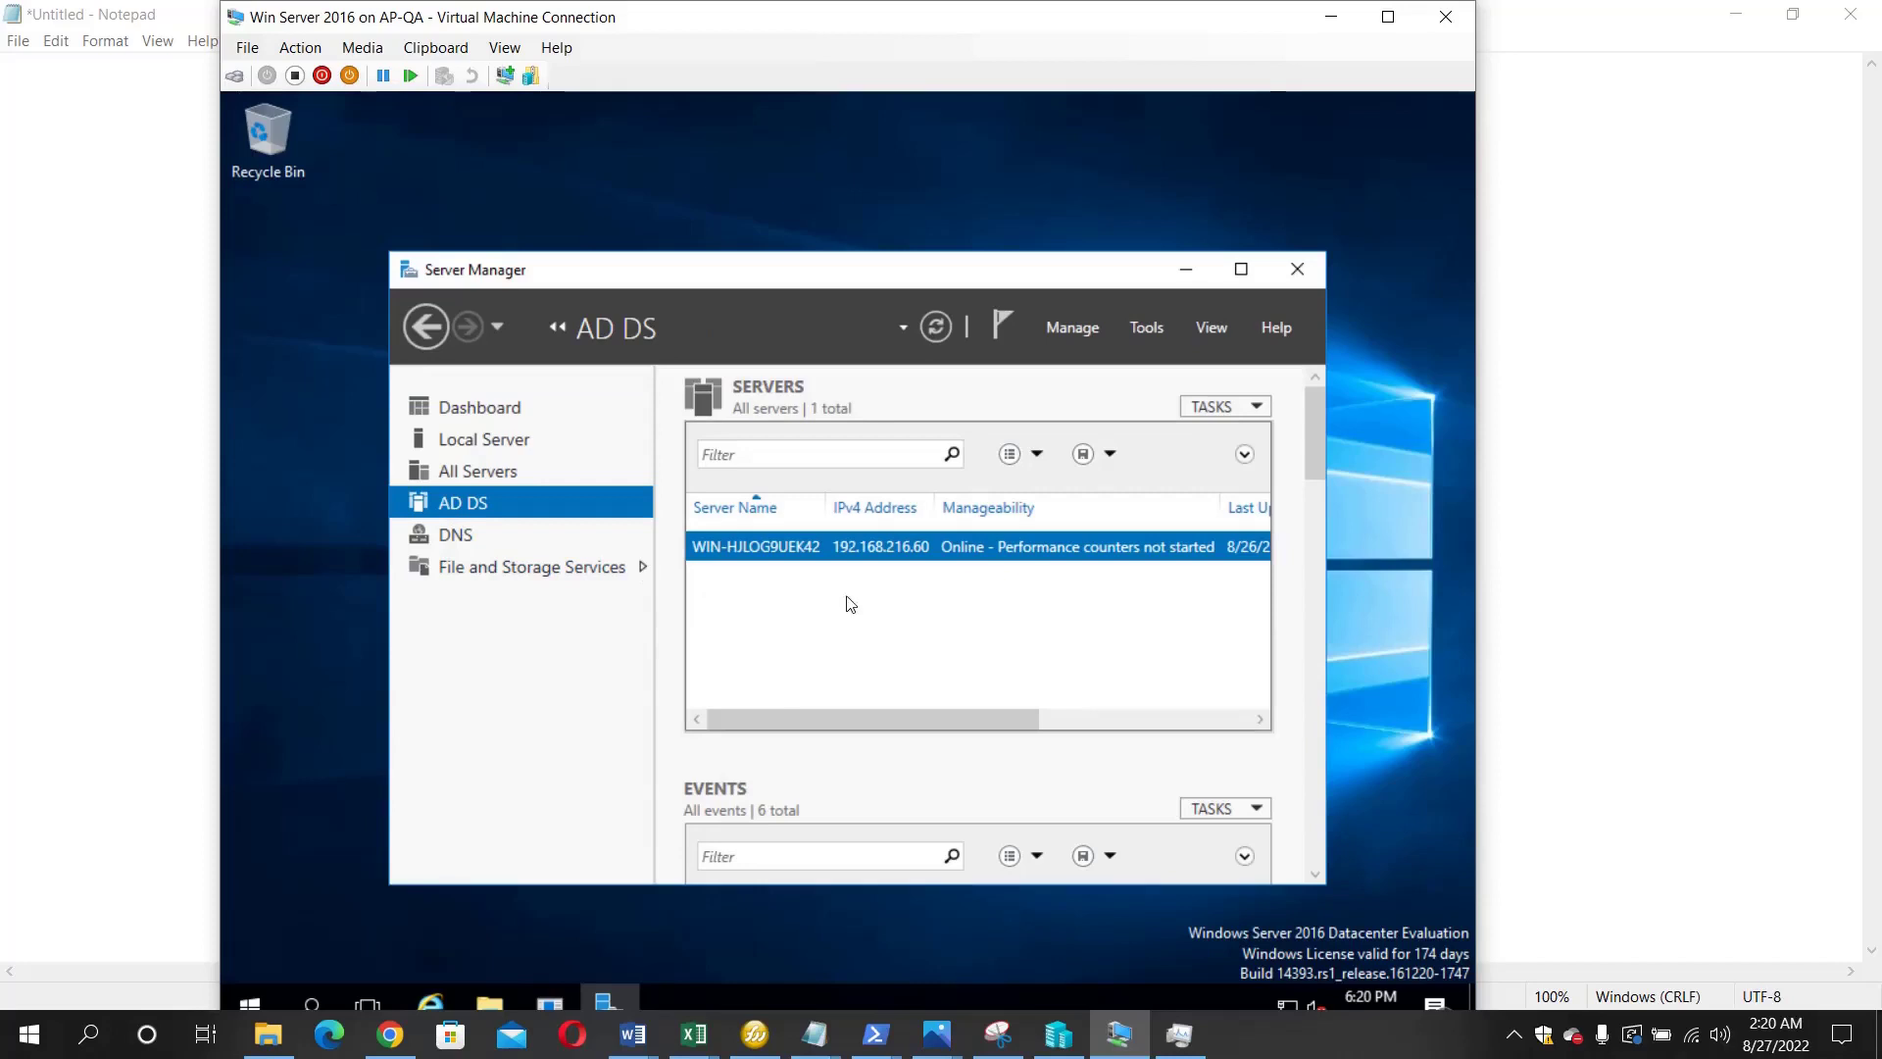
{"action": "right_click", "coordinate": [857, 552]}
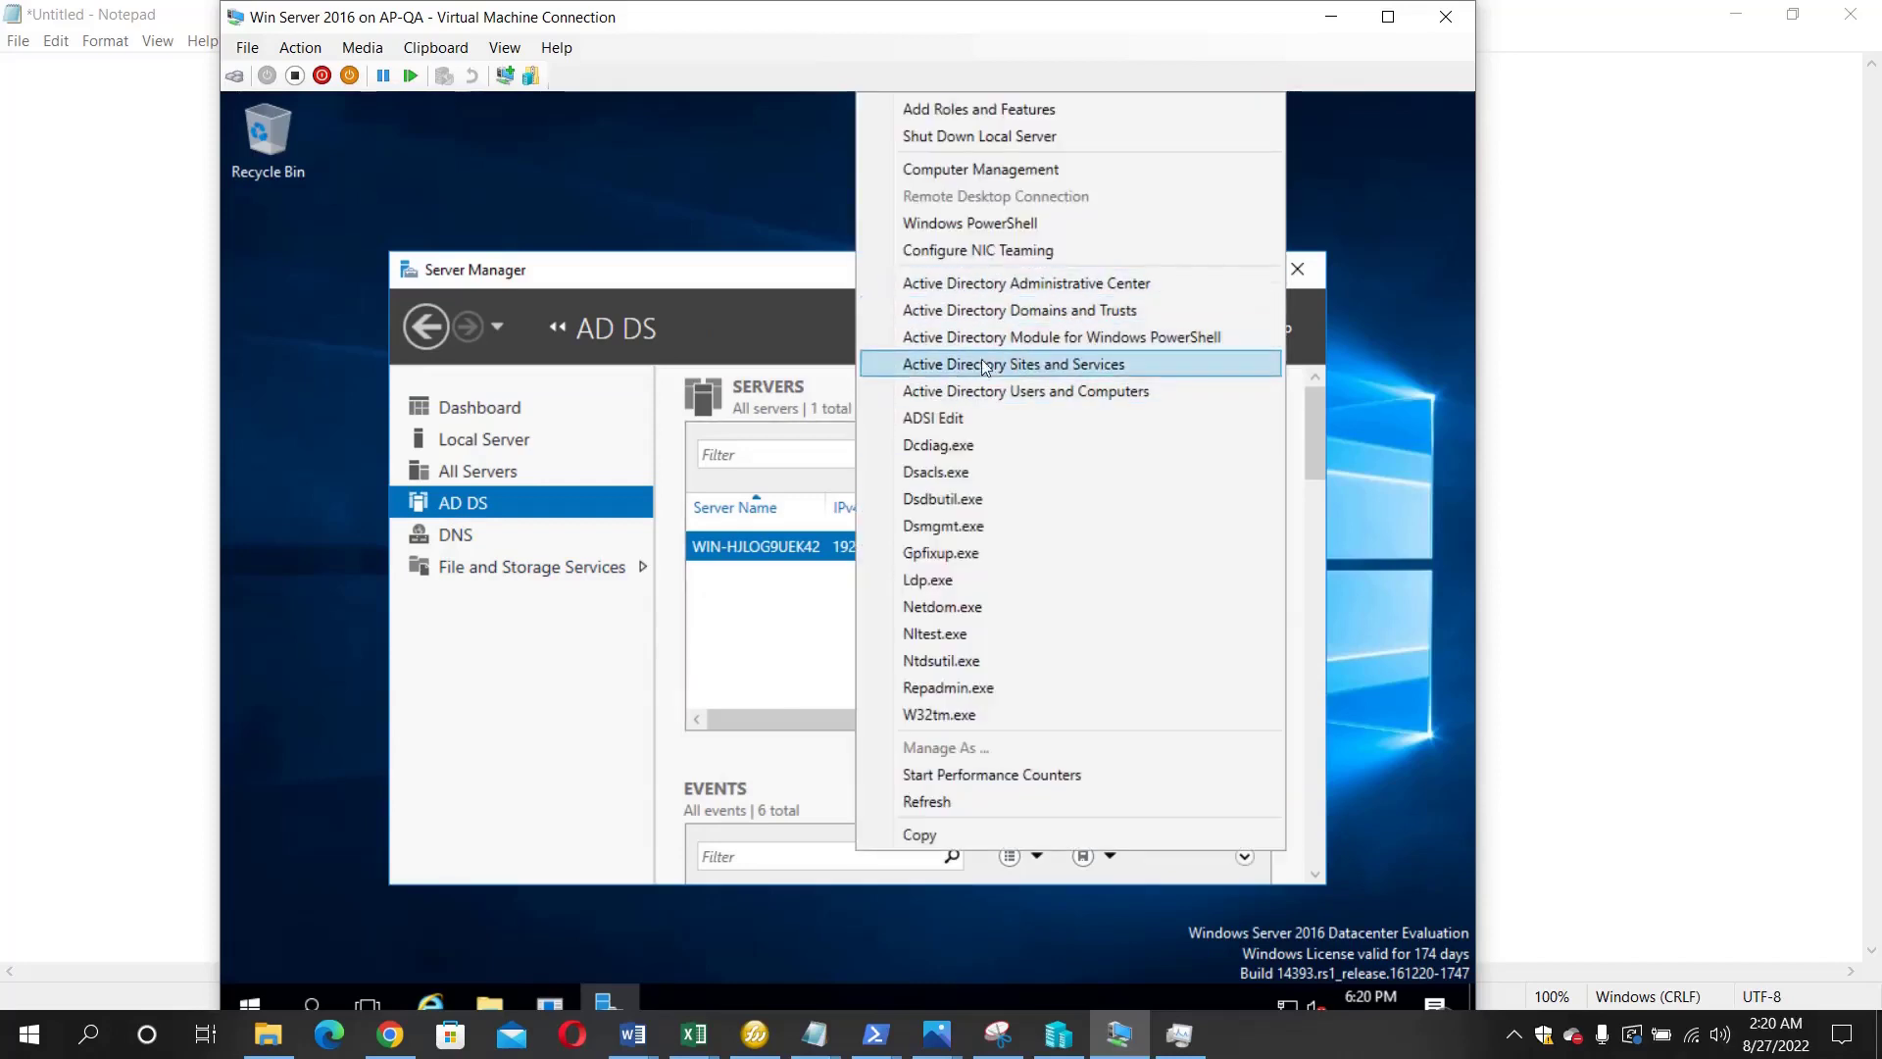
{"action": "left_click", "coordinate": [993, 392]}
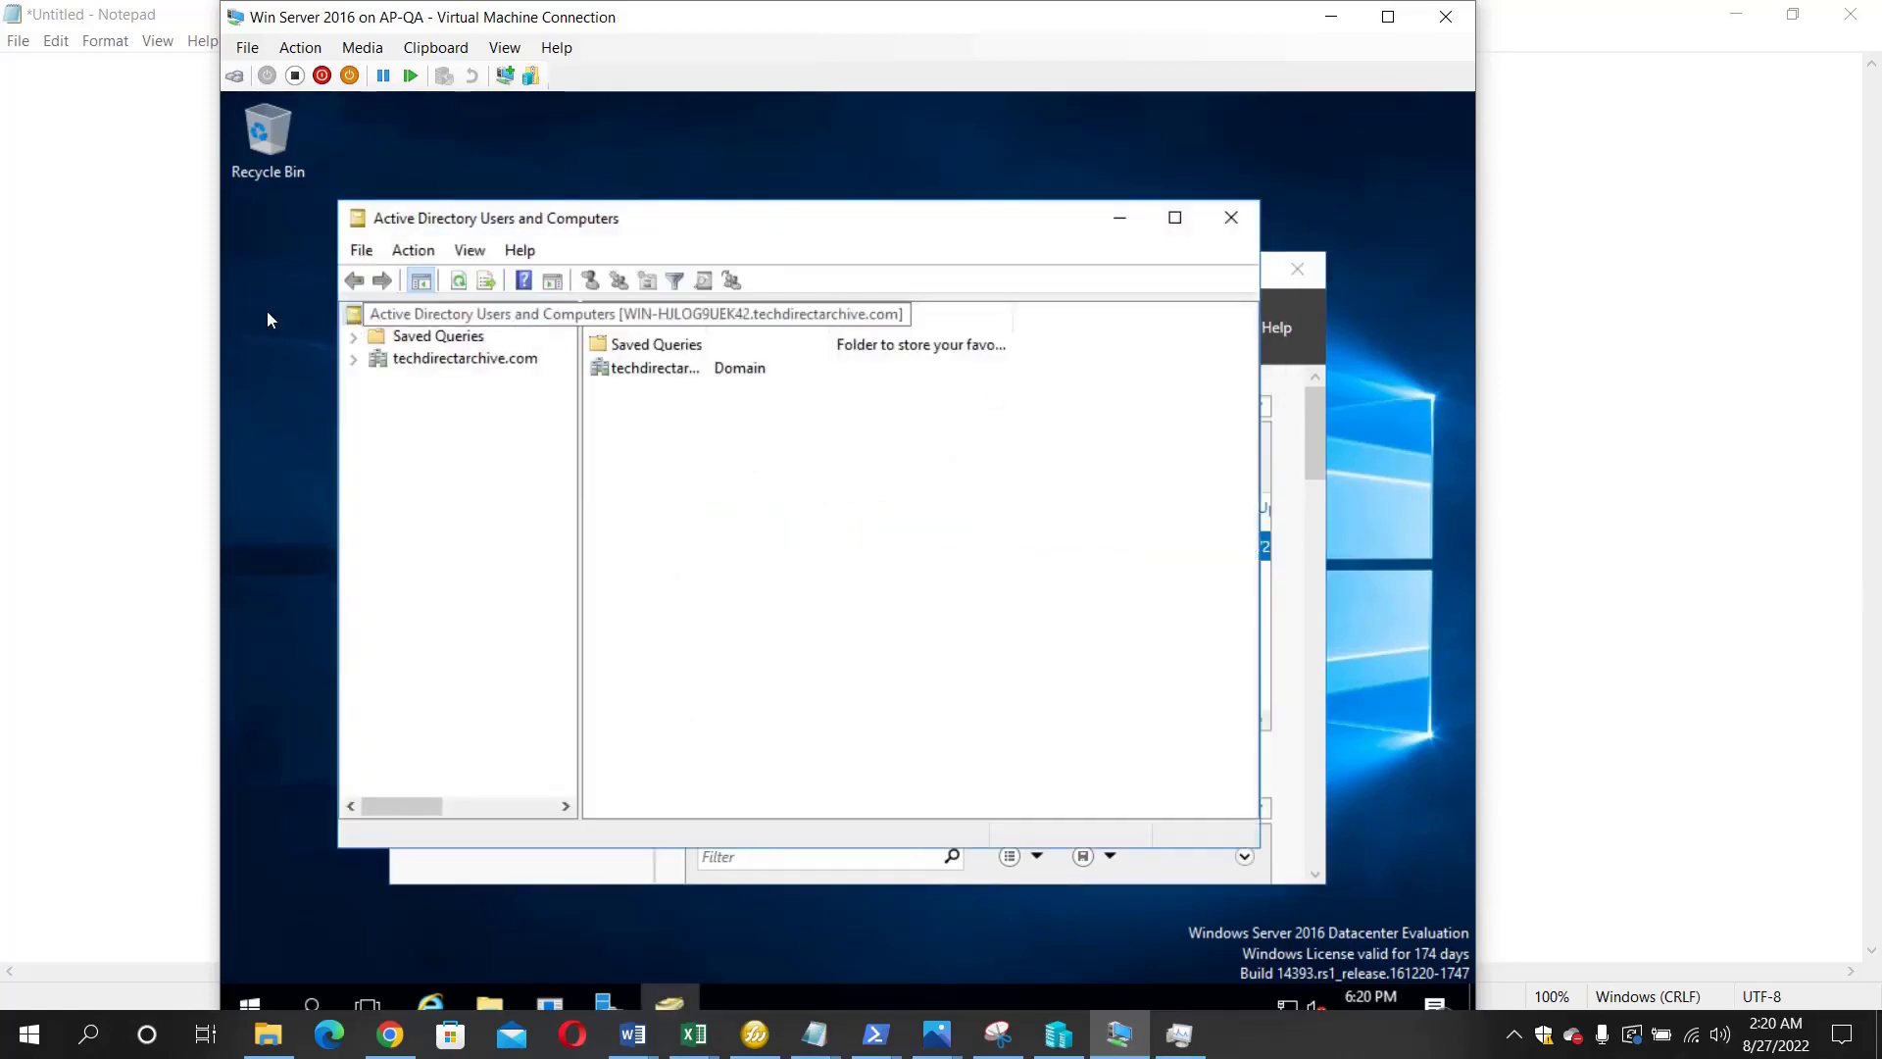
{"action": "left_click", "coordinate": [354, 360]}
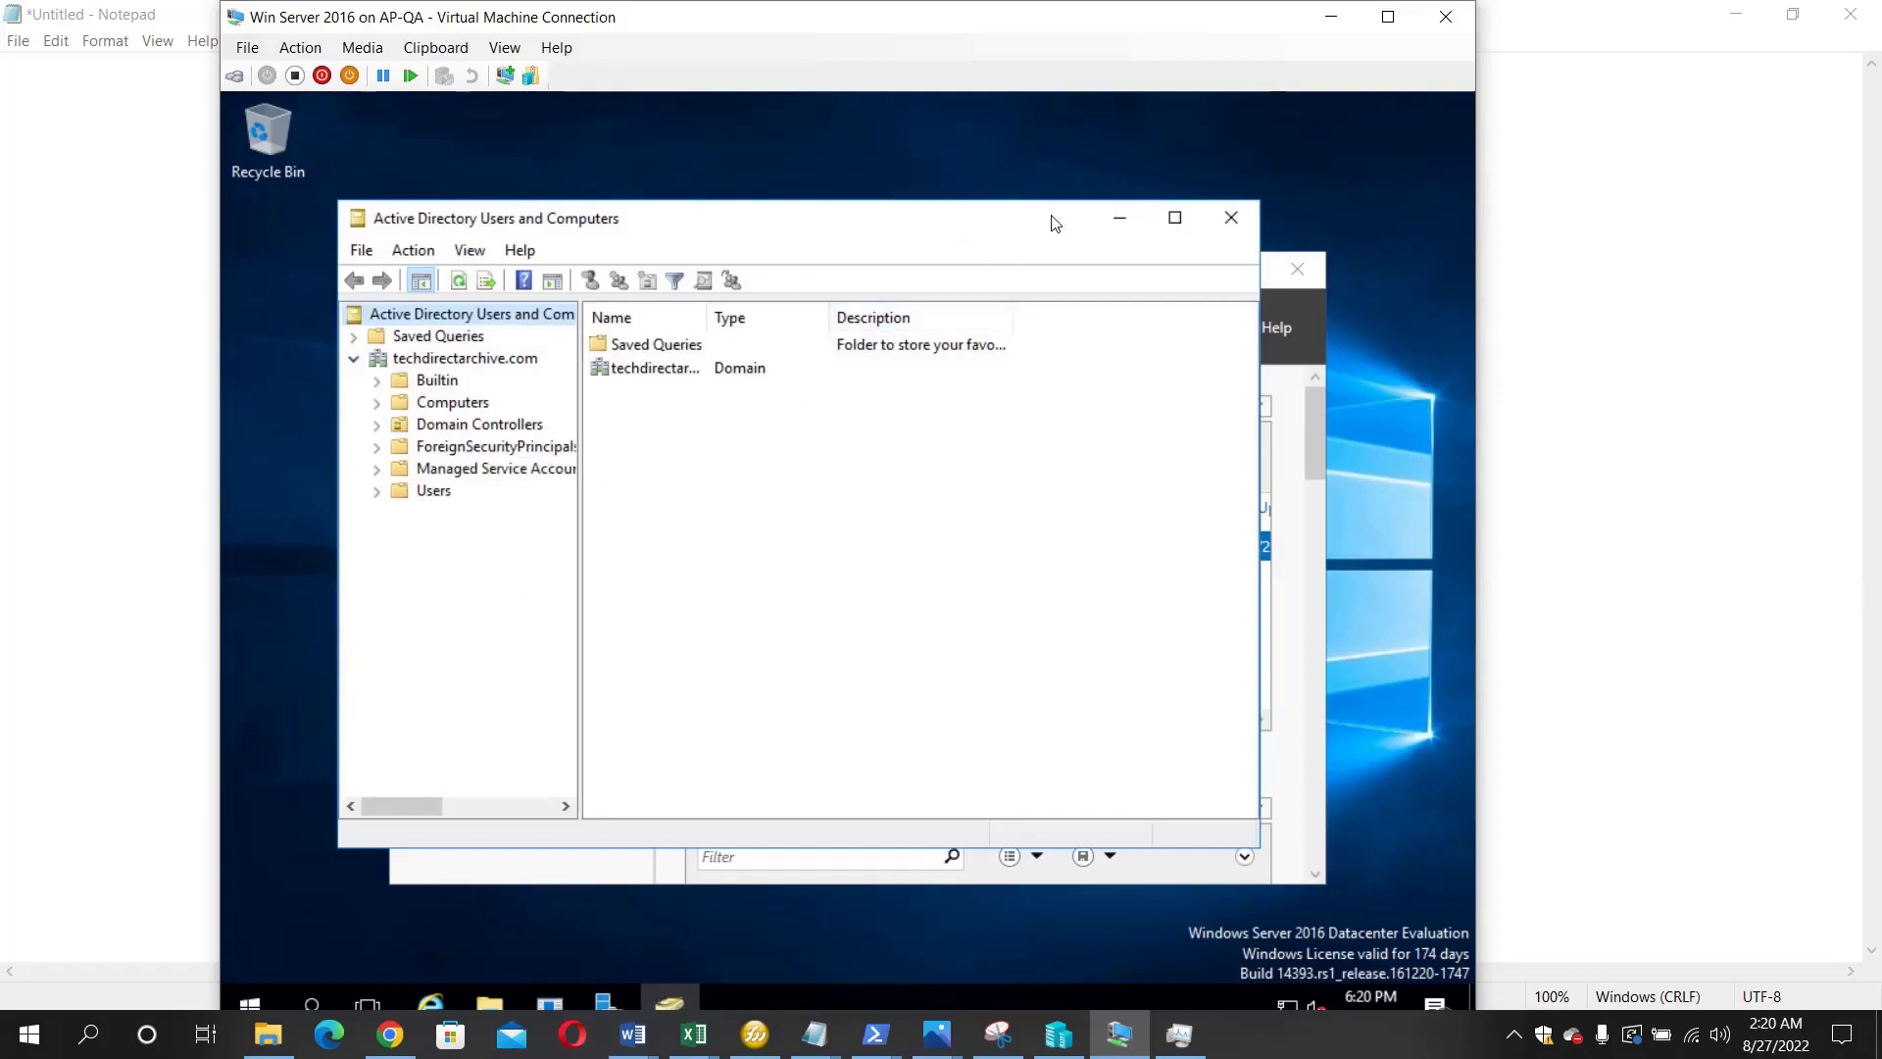
{"action": "left_click", "coordinate": [1118, 234]}
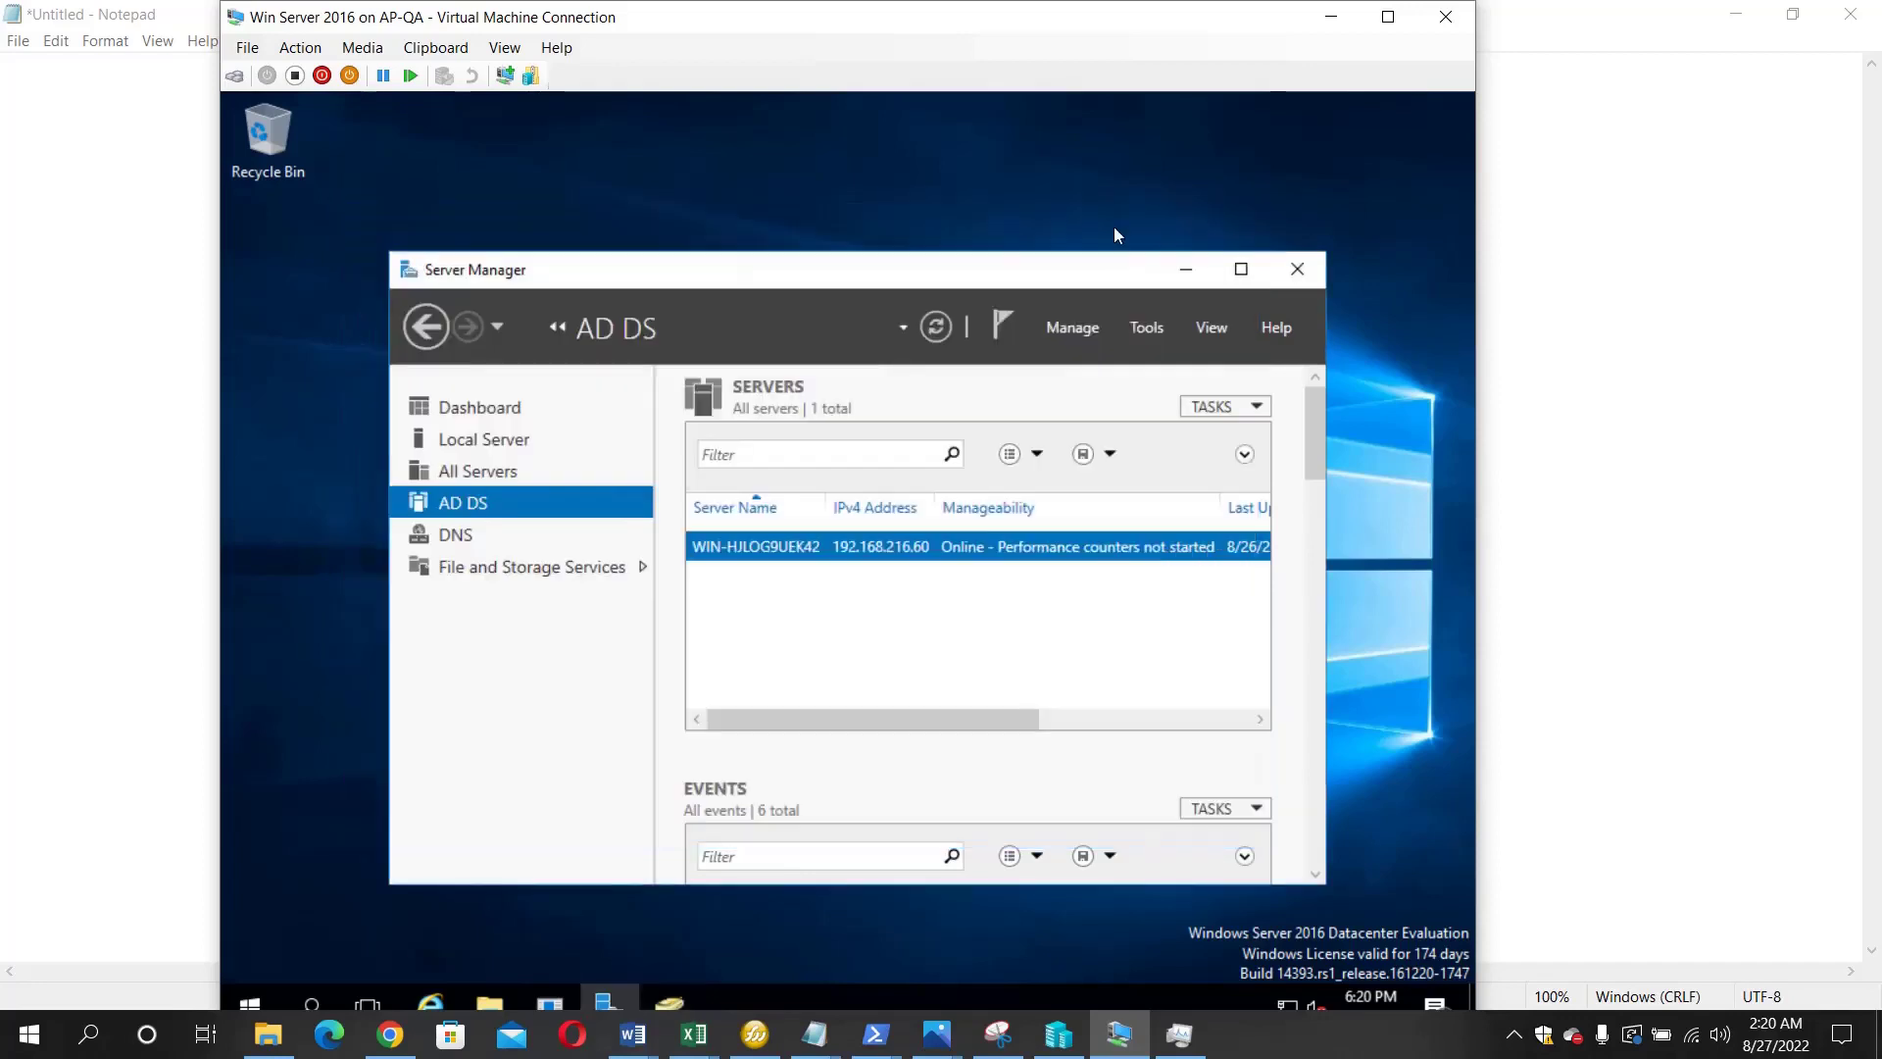
- Launch Remove Roles and Features, advance to Server Roles, and uncheck Active Directory Domain Services
{"action": "left_click", "coordinate": [1072, 330]}
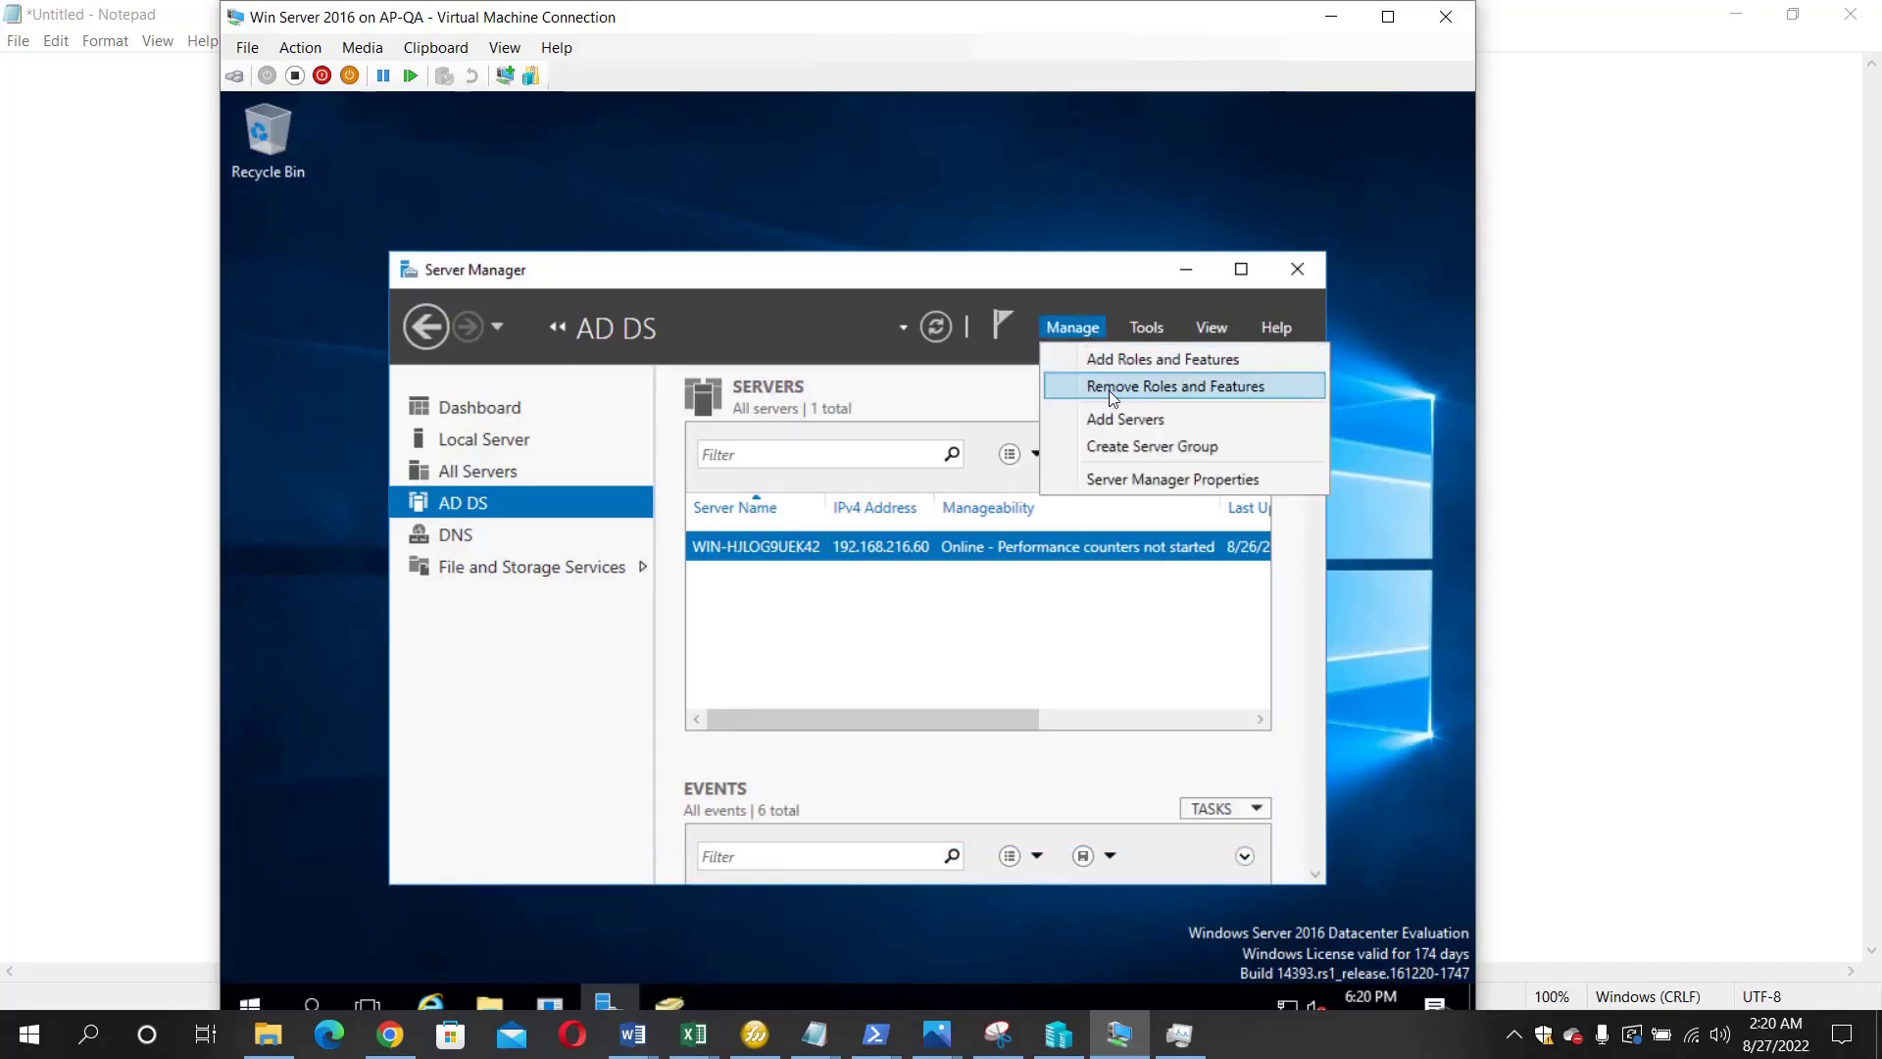
{"action": "left_click", "coordinate": [1114, 390]}
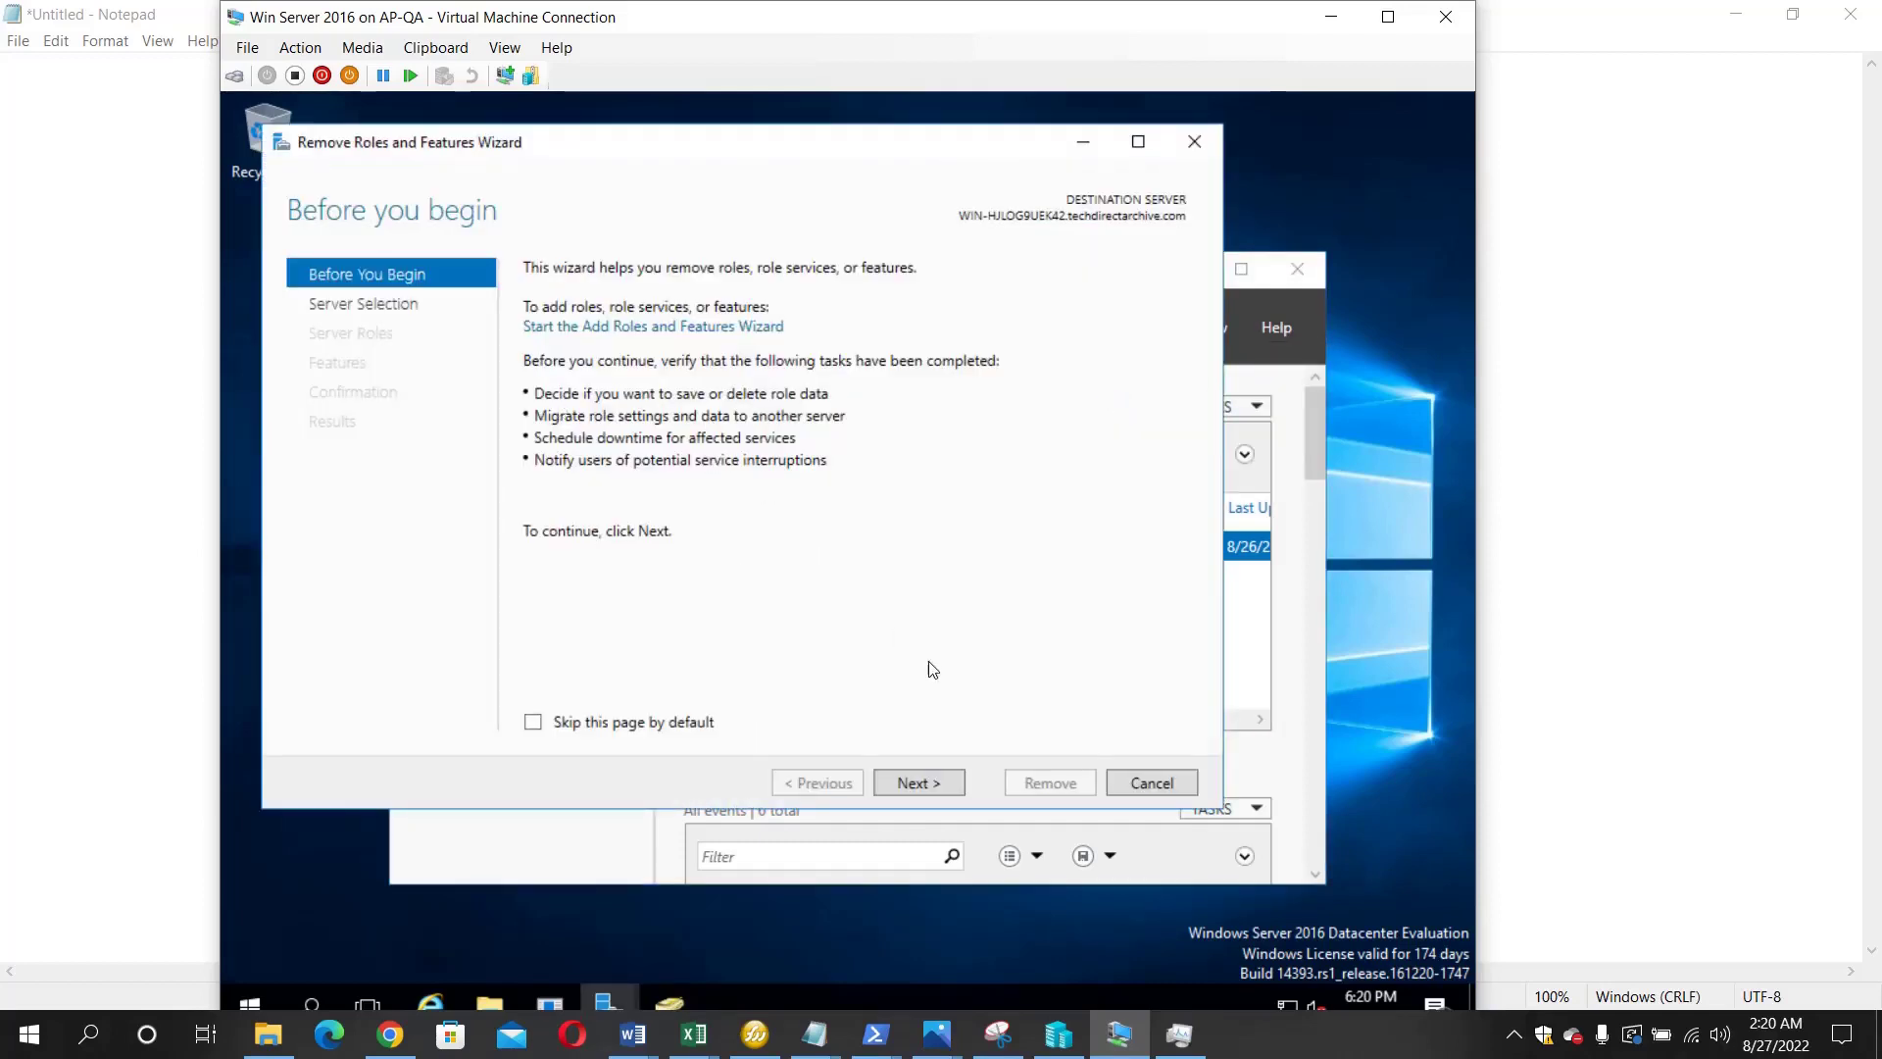
{"action": "left_click", "coordinate": [927, 781]}
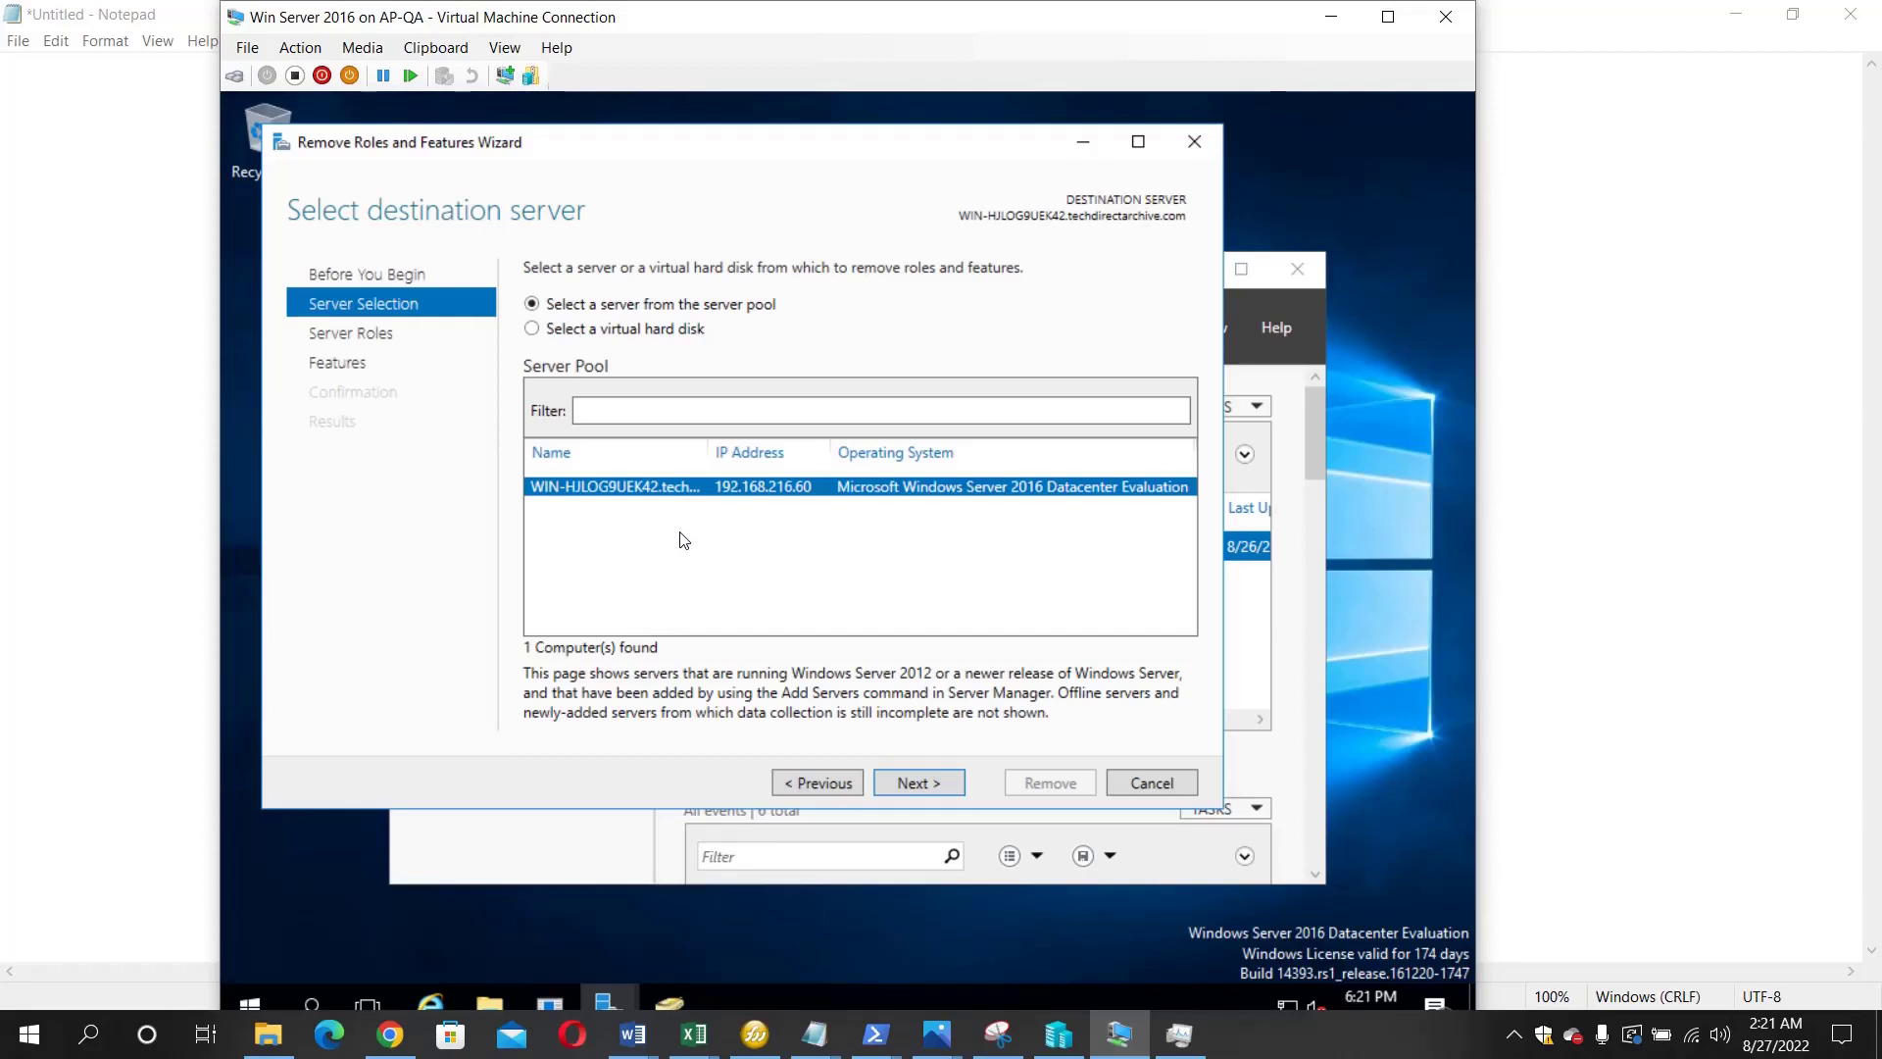
{"action": "left_click", "coordinate": [913, 783]}
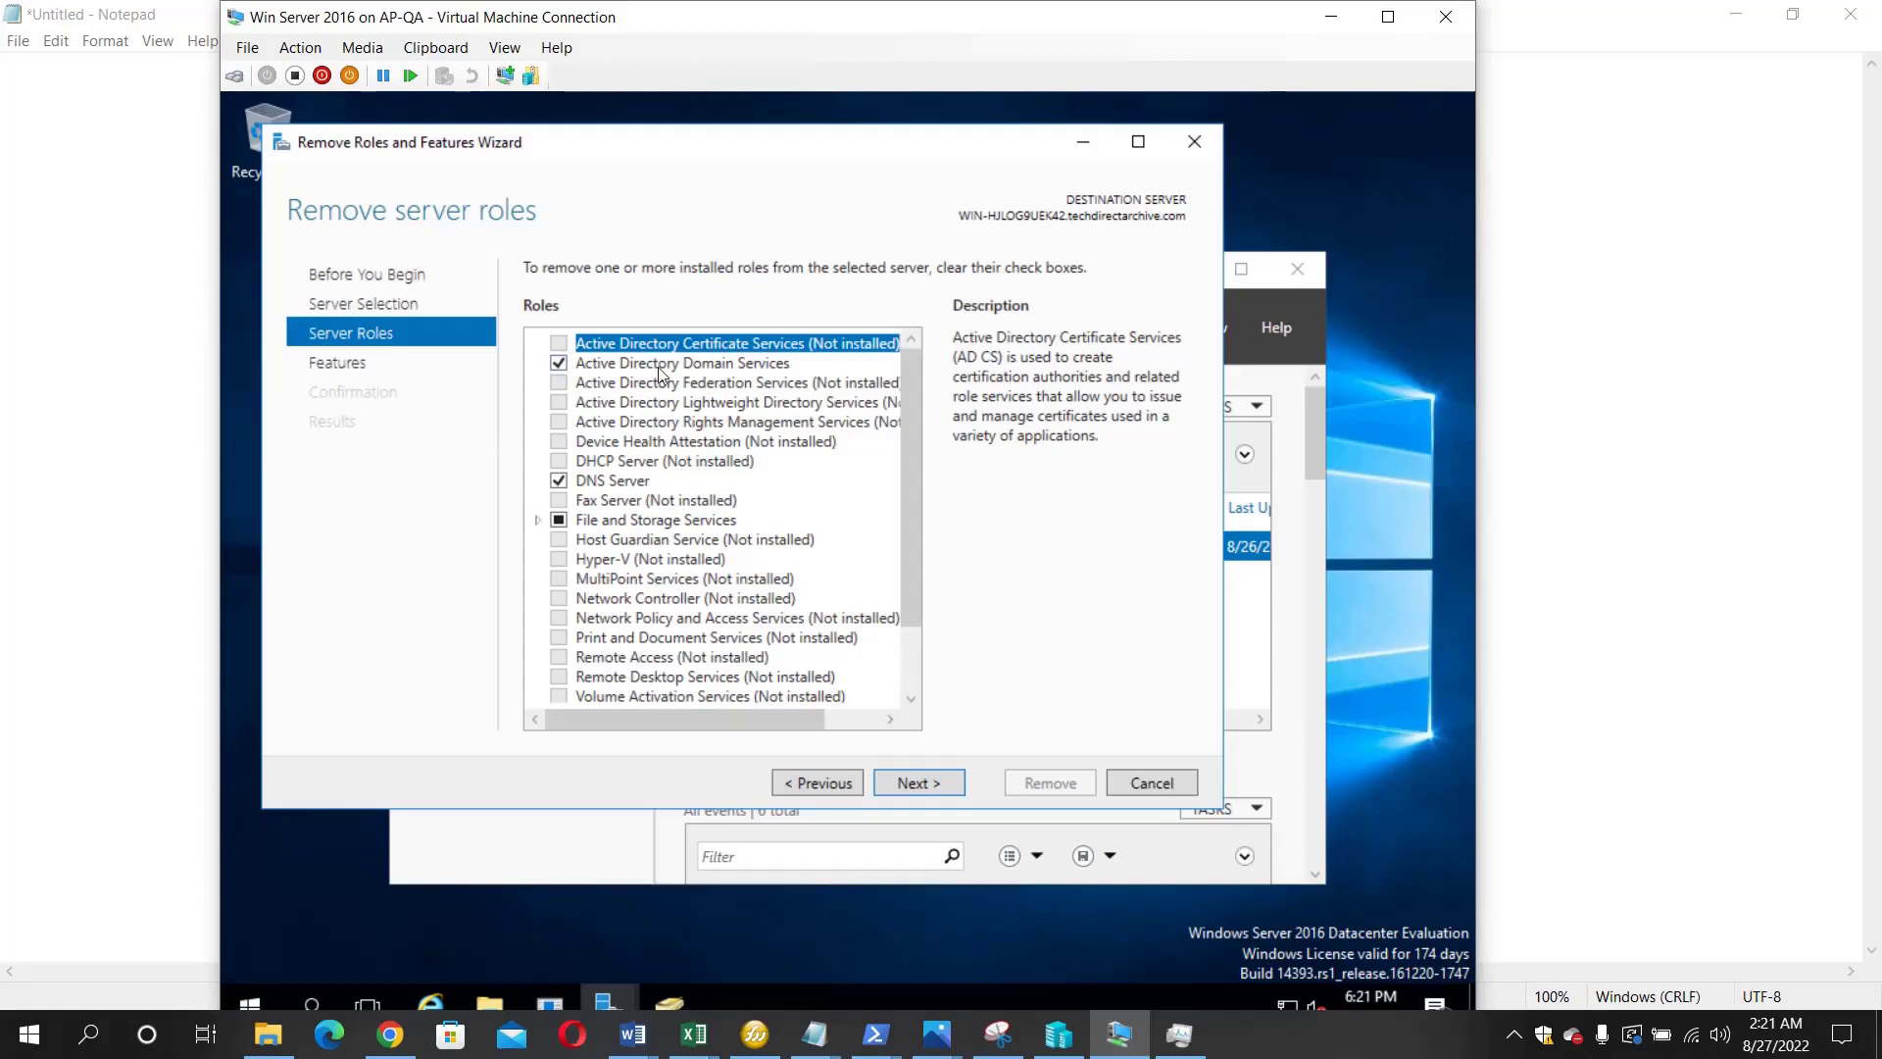
{"action": "left_click", "coordinate": [558, 364]}
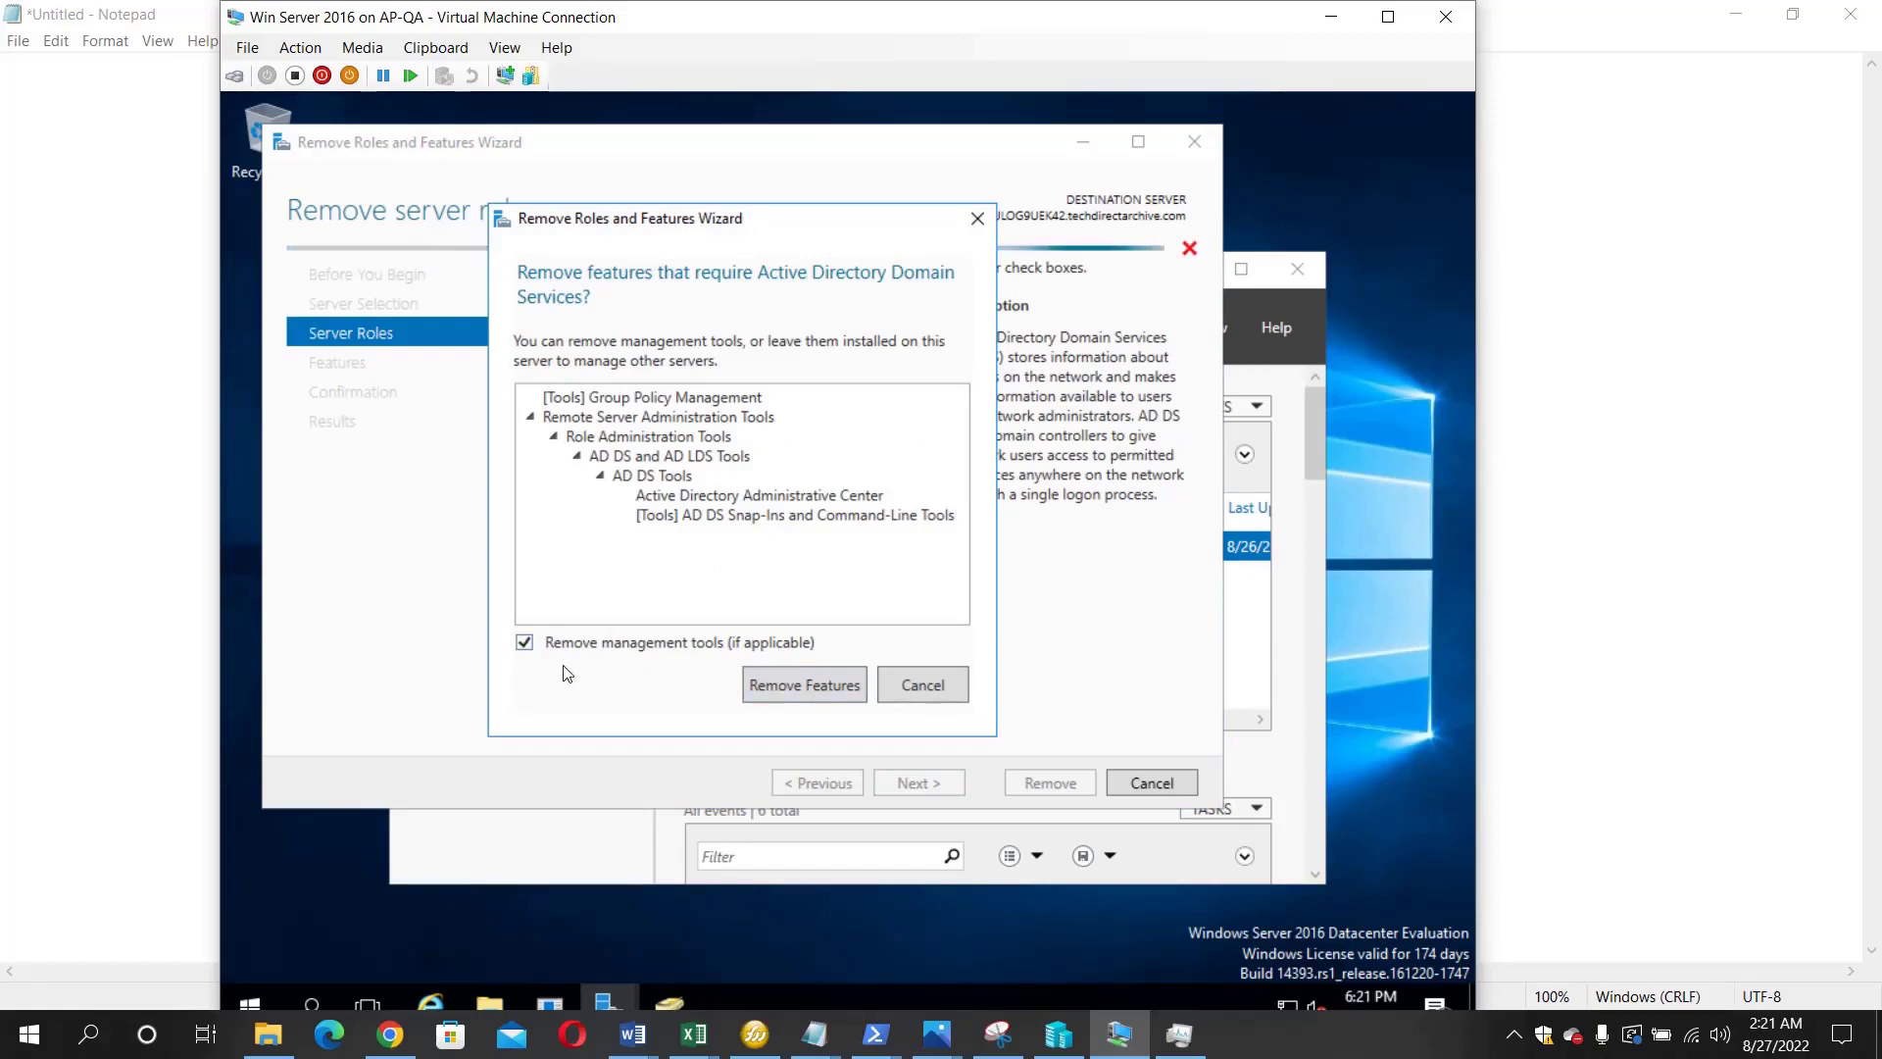
- Accept removing the AD DS management tools, revealing the demotion-required validation error
{"action": "left_click", "coordinate": [780, 688]}
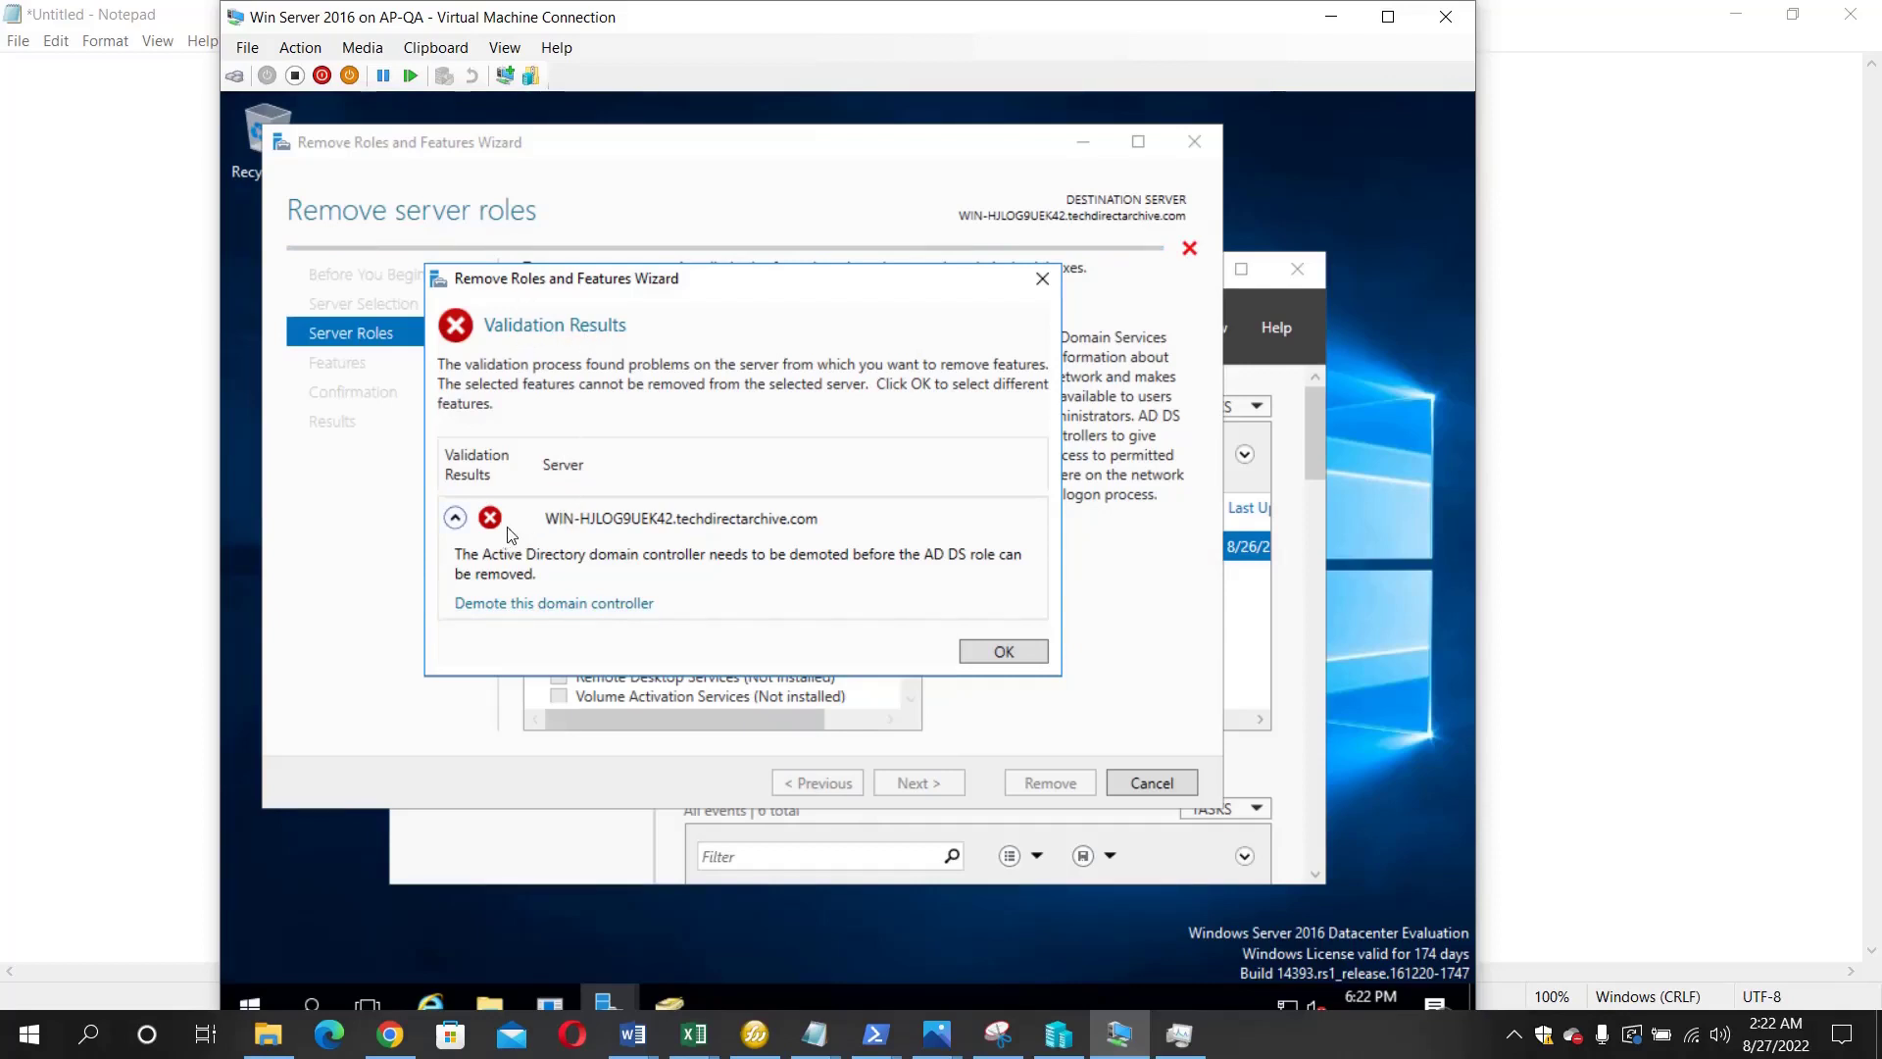
- Start demoting the domain controller, marked as the last domain controller in the domain
{"action": "left_click", "coordinate": [571, 604]}
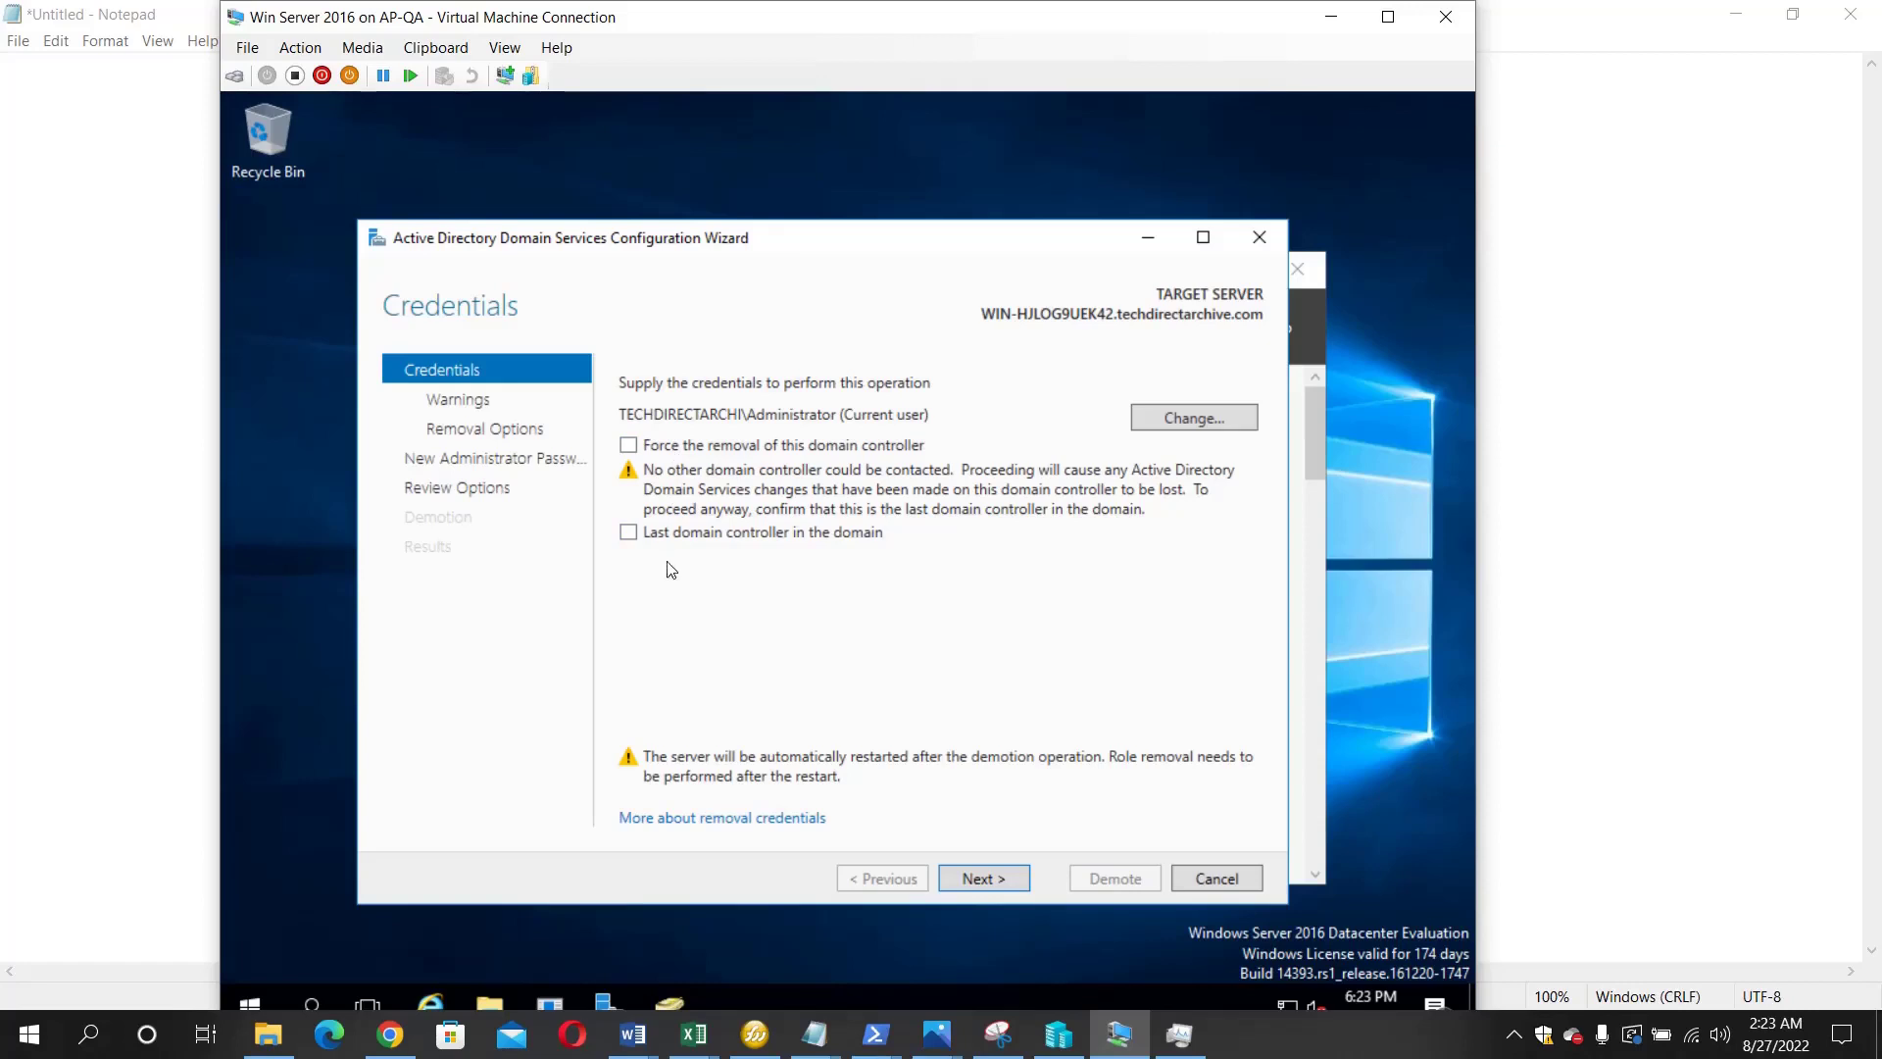
{"action": "left_click", "coordinate": [628, 534]}
{"action": "left_click", "coordinate": [962, 881]}
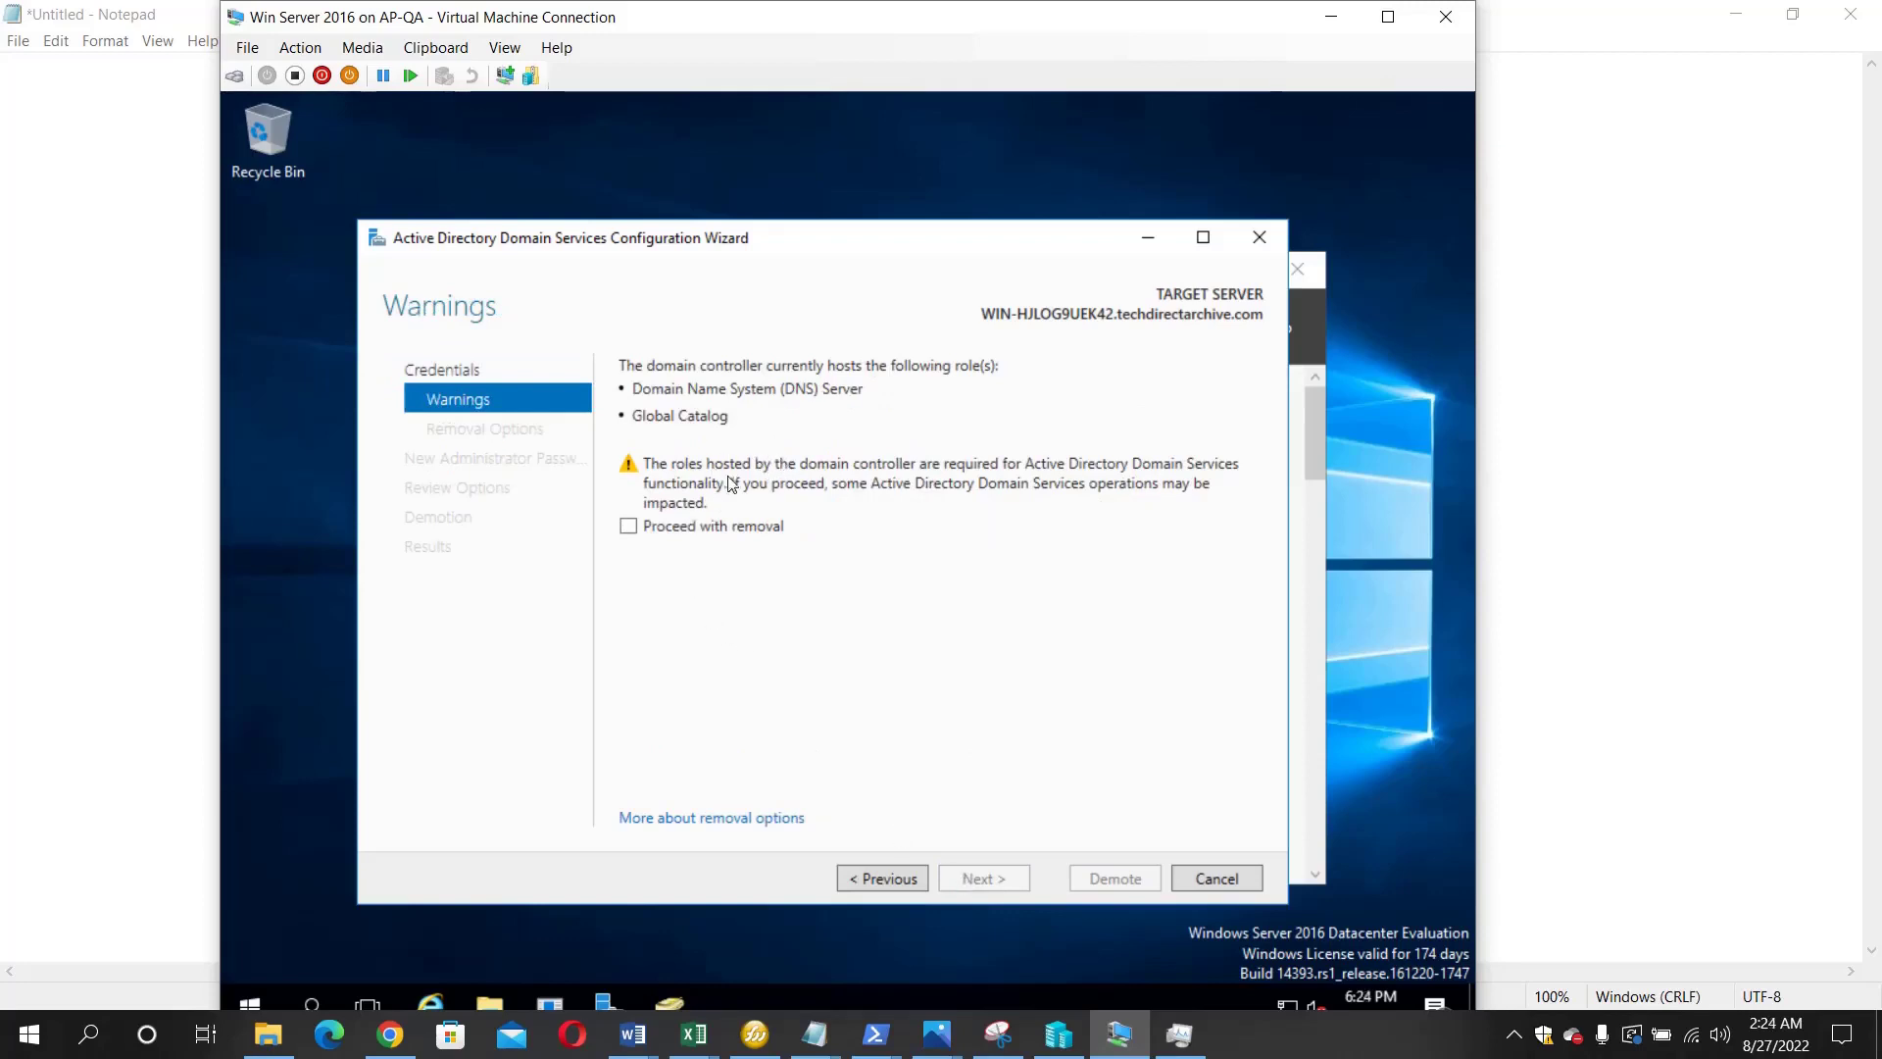
- Proceed with removal despite the warnings and also remove the application partitions
{"action": "left_click", "coordinate": [633, 532]}
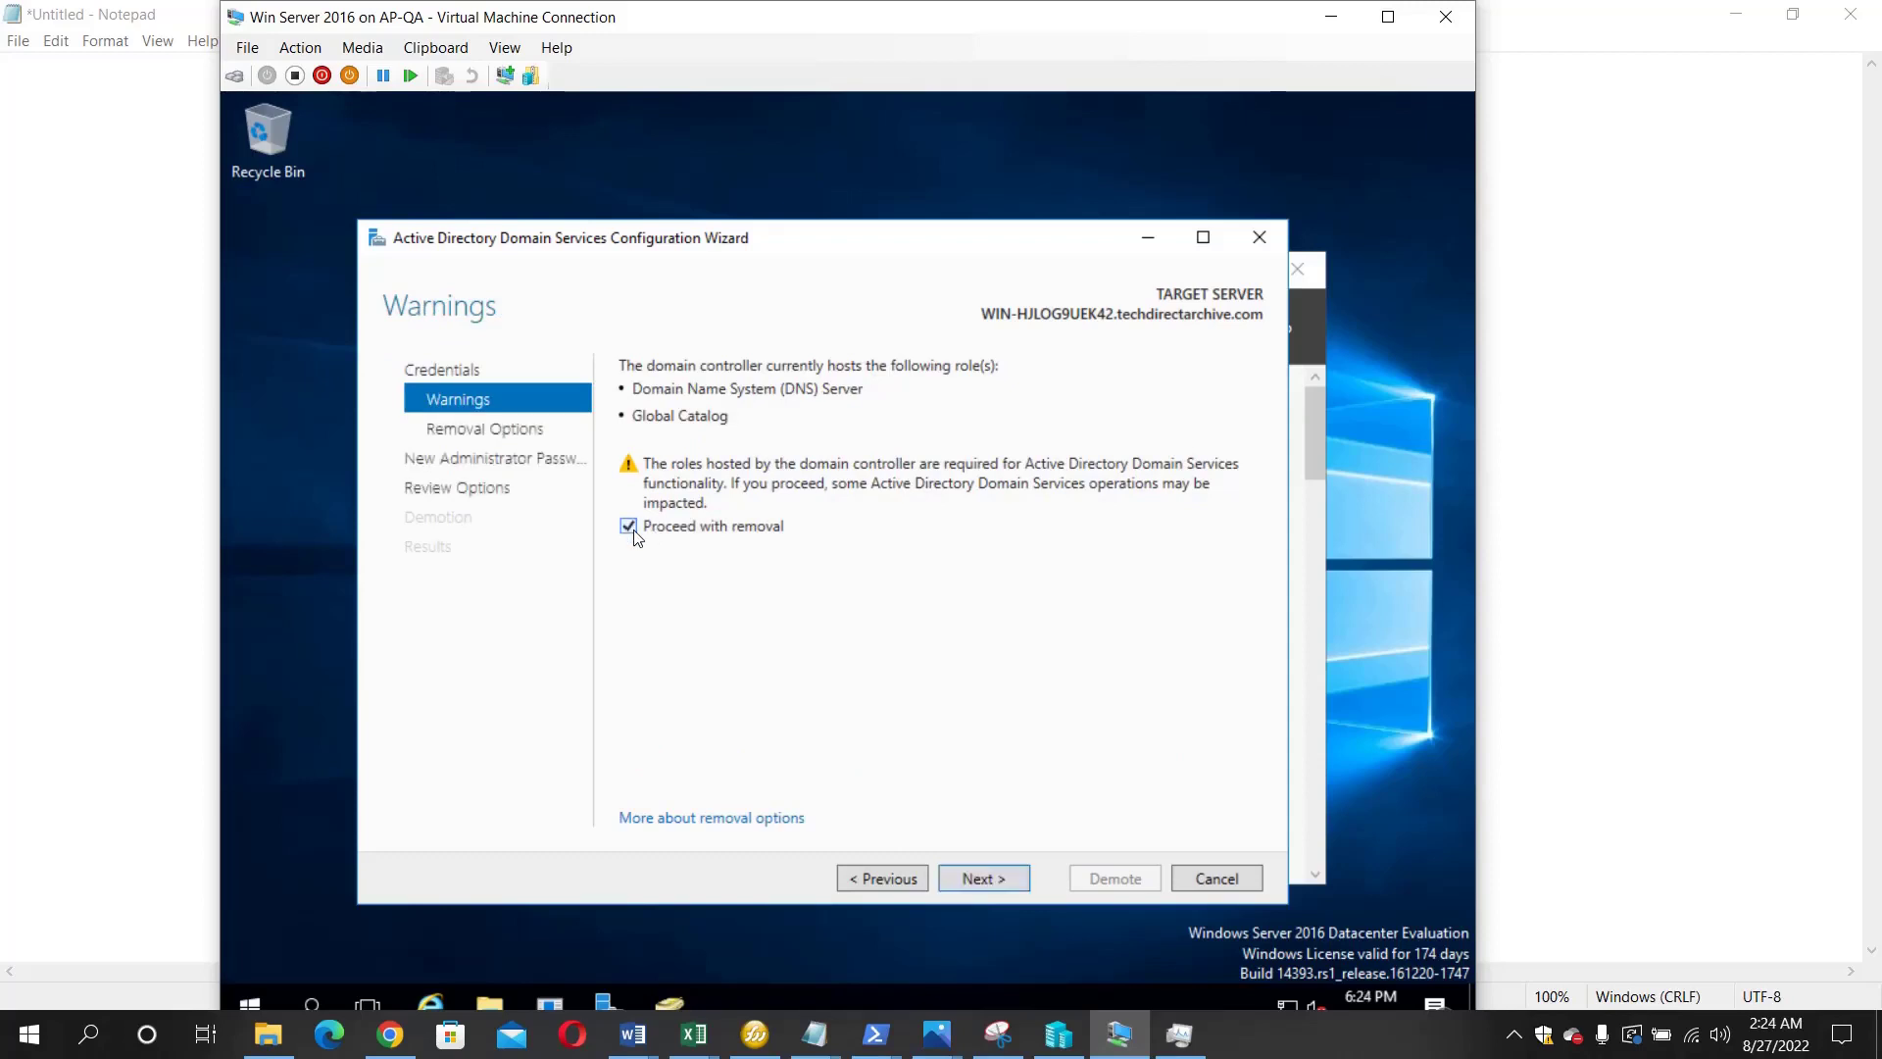
{"action": "left_click", "coordinate": [1014, 882]}
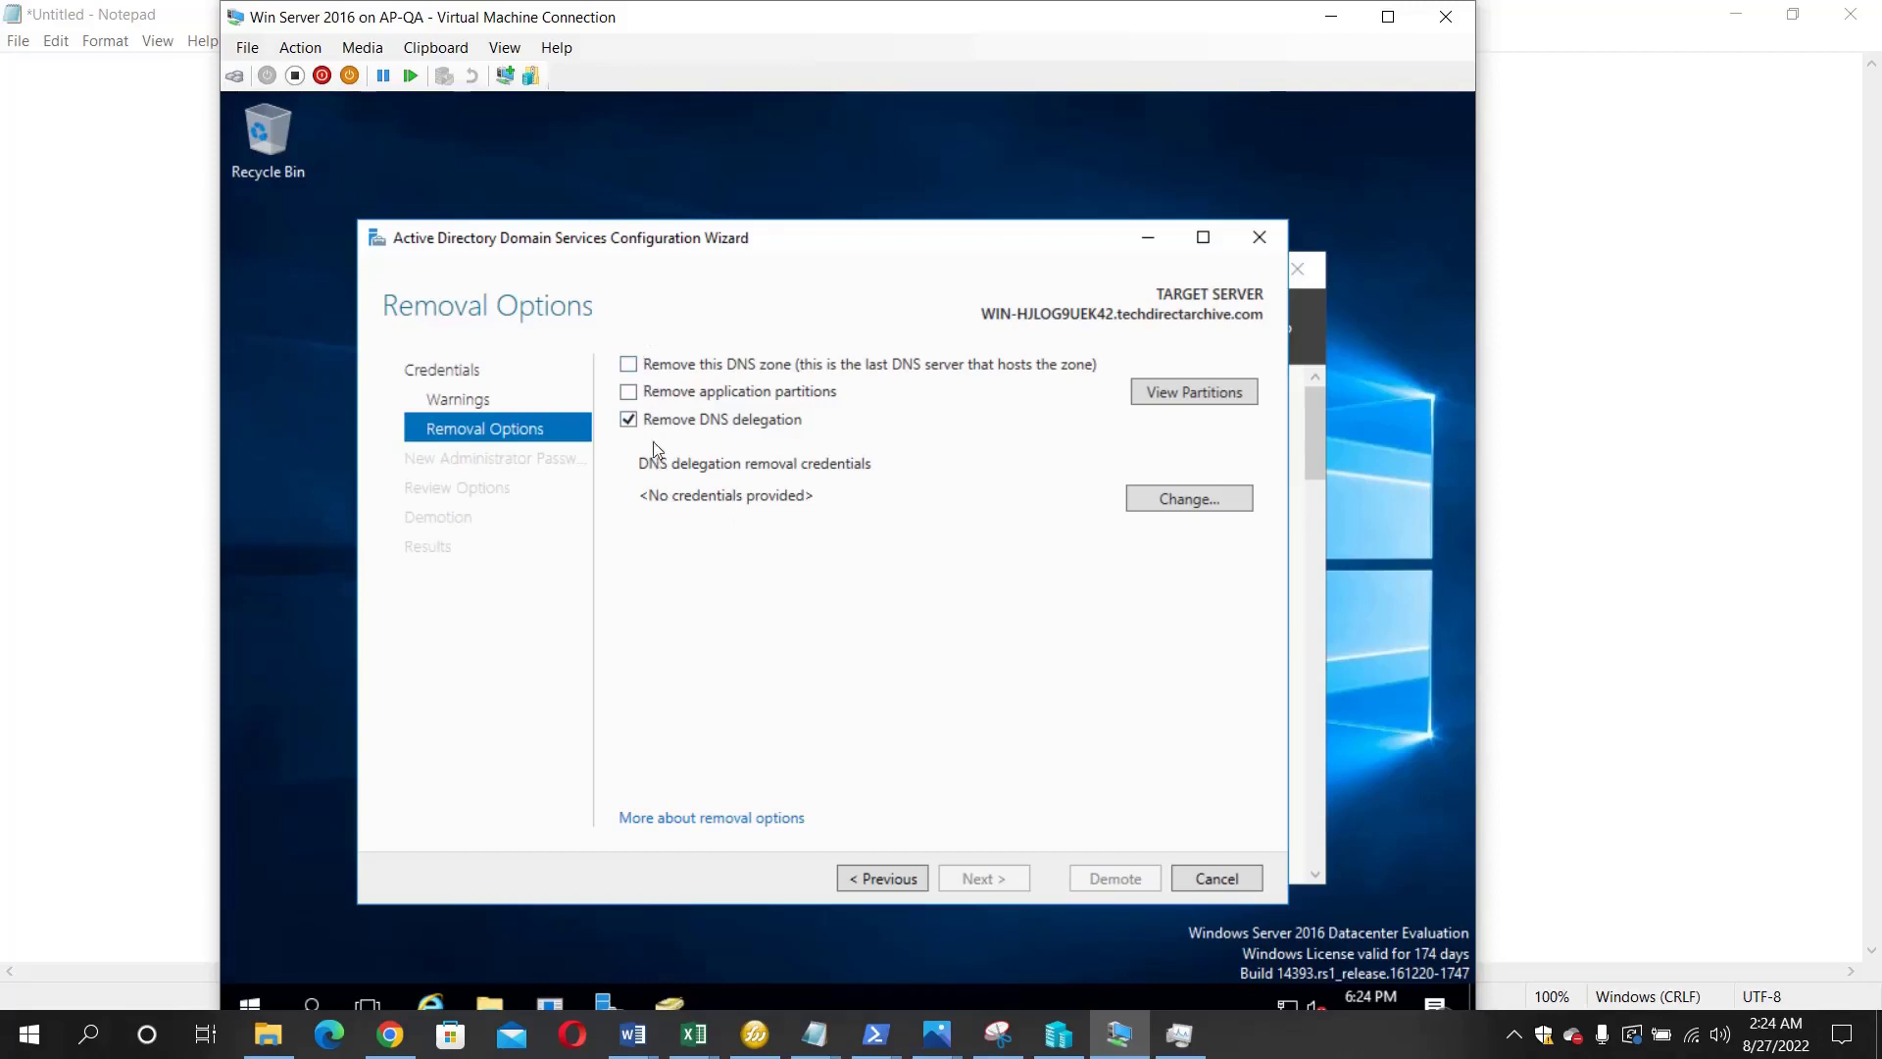
{"action": "left_click", "coordinate": [629, 392]}
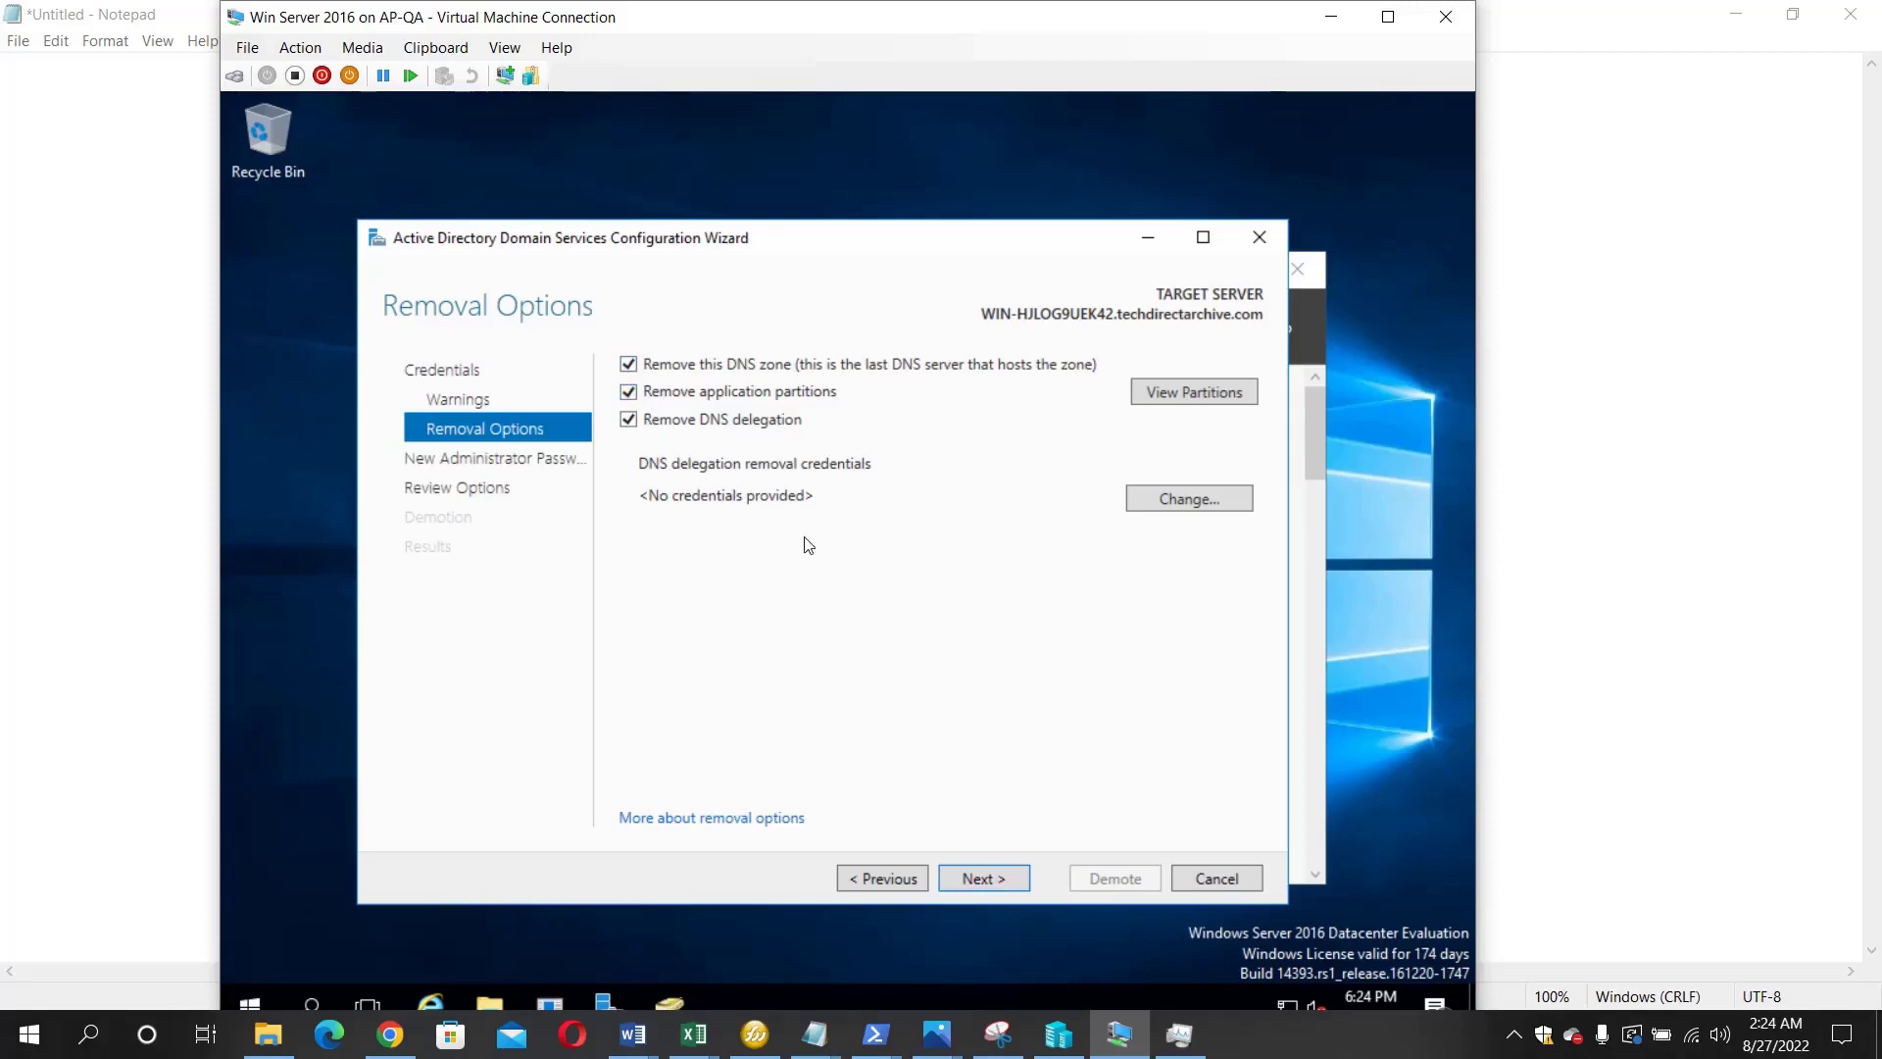
{"action": "left_click", "coordinate": [984, 878]}
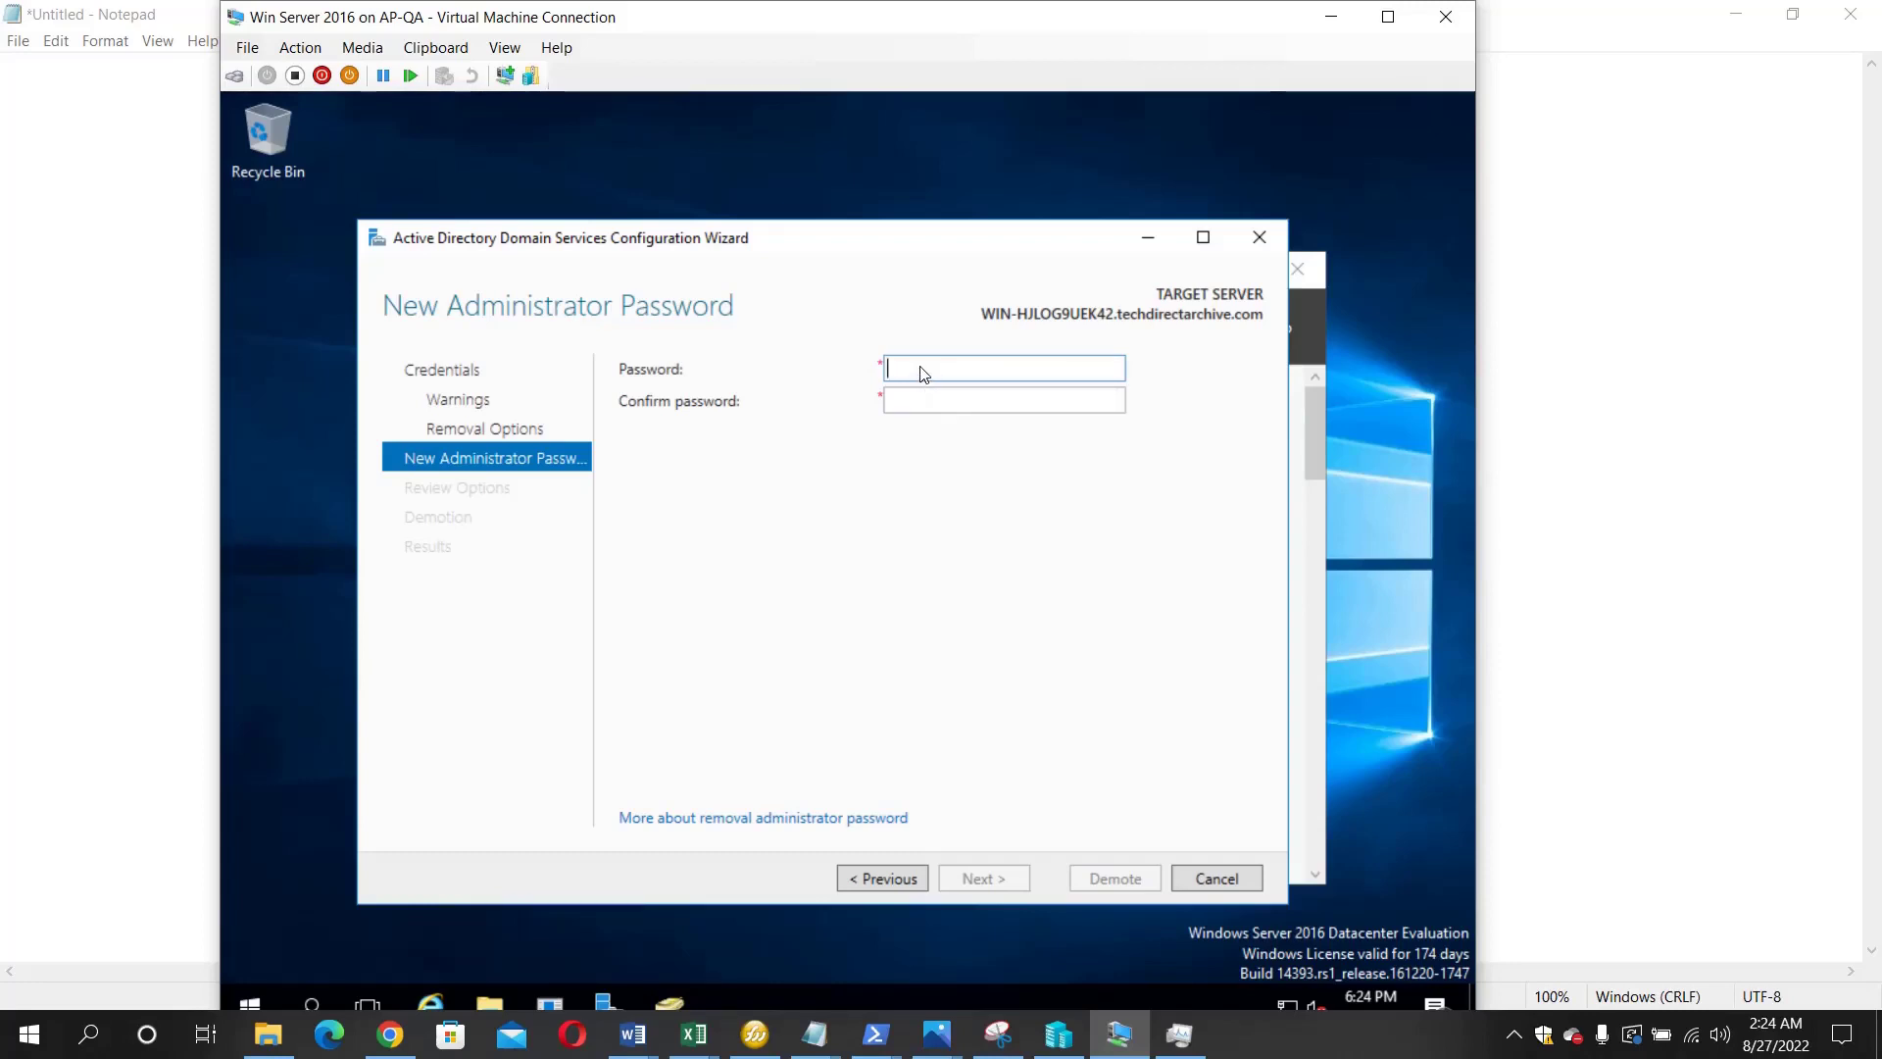
- Enter and confirm the new local administrator password
{"action": "type", "text": "P@ssw0rd123"}
{"action": "key", "text": "Tab"}
{"action": "type", "text": "P"}
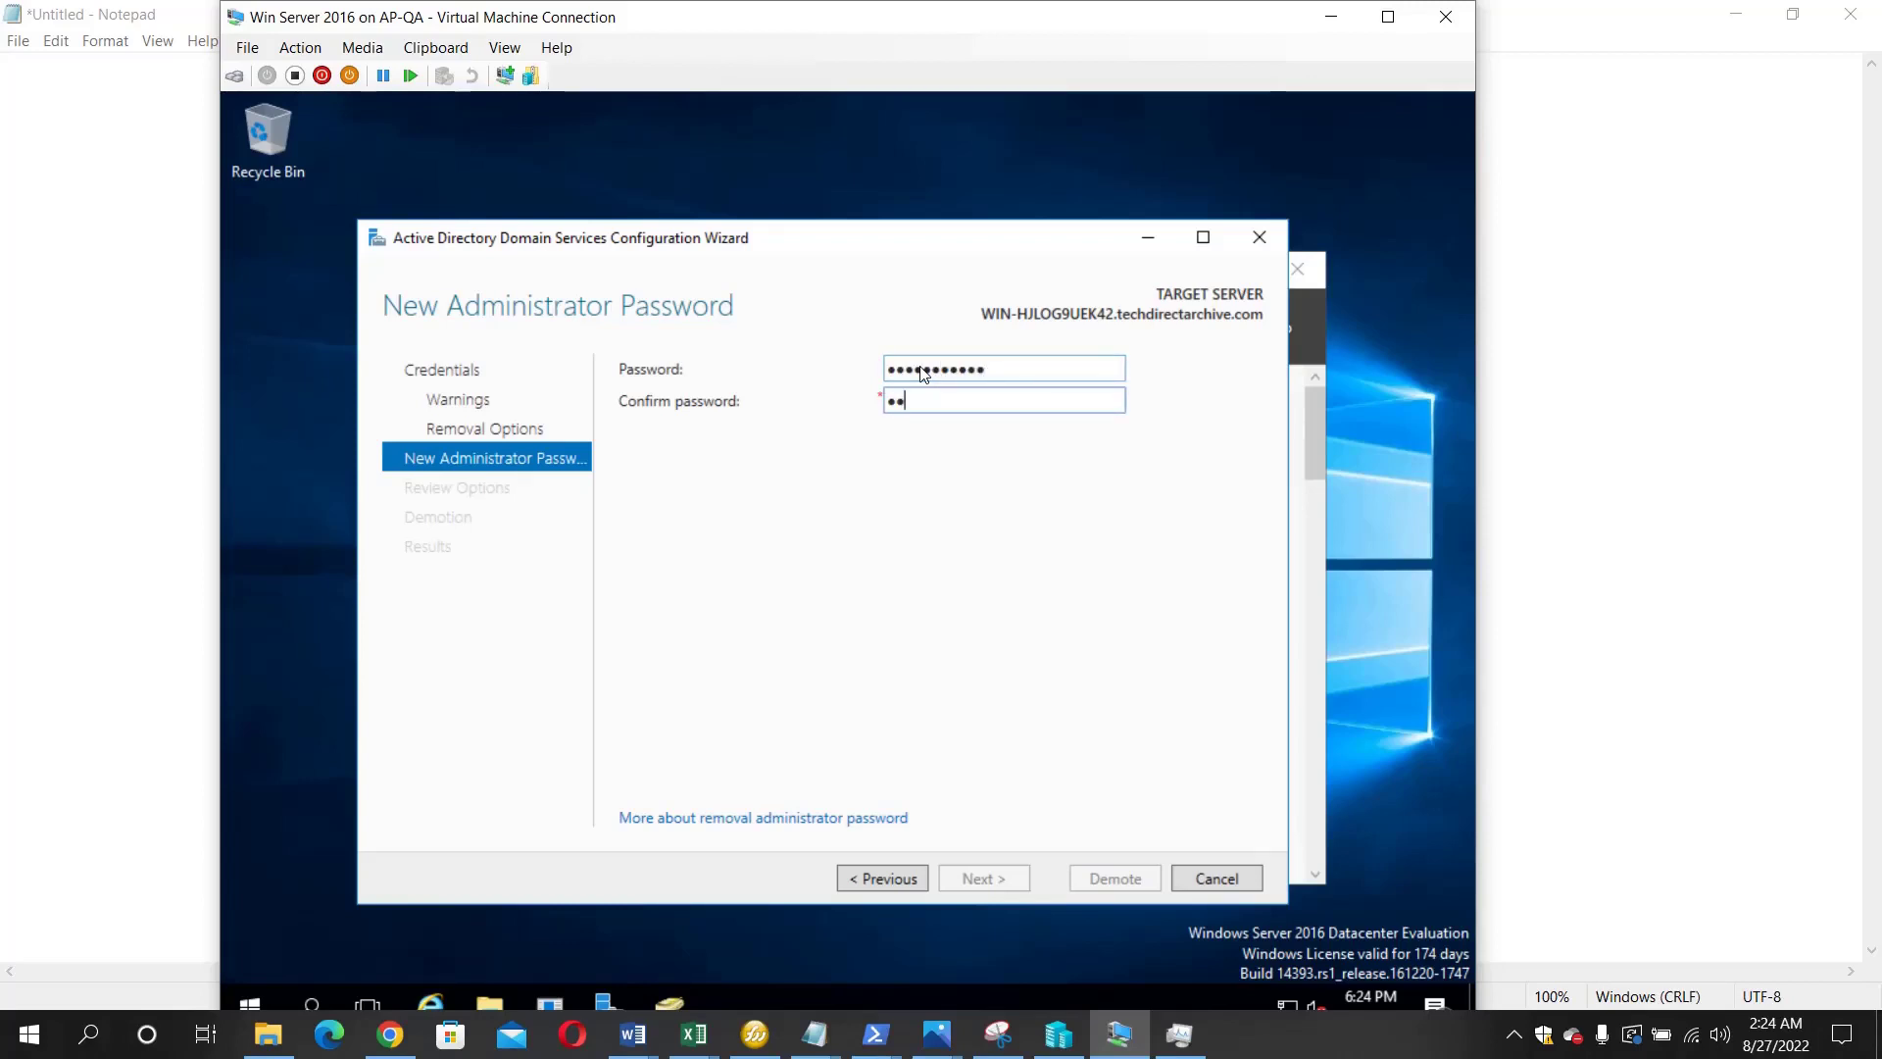
{"action": "type", "text": "@ssw0rd123"}
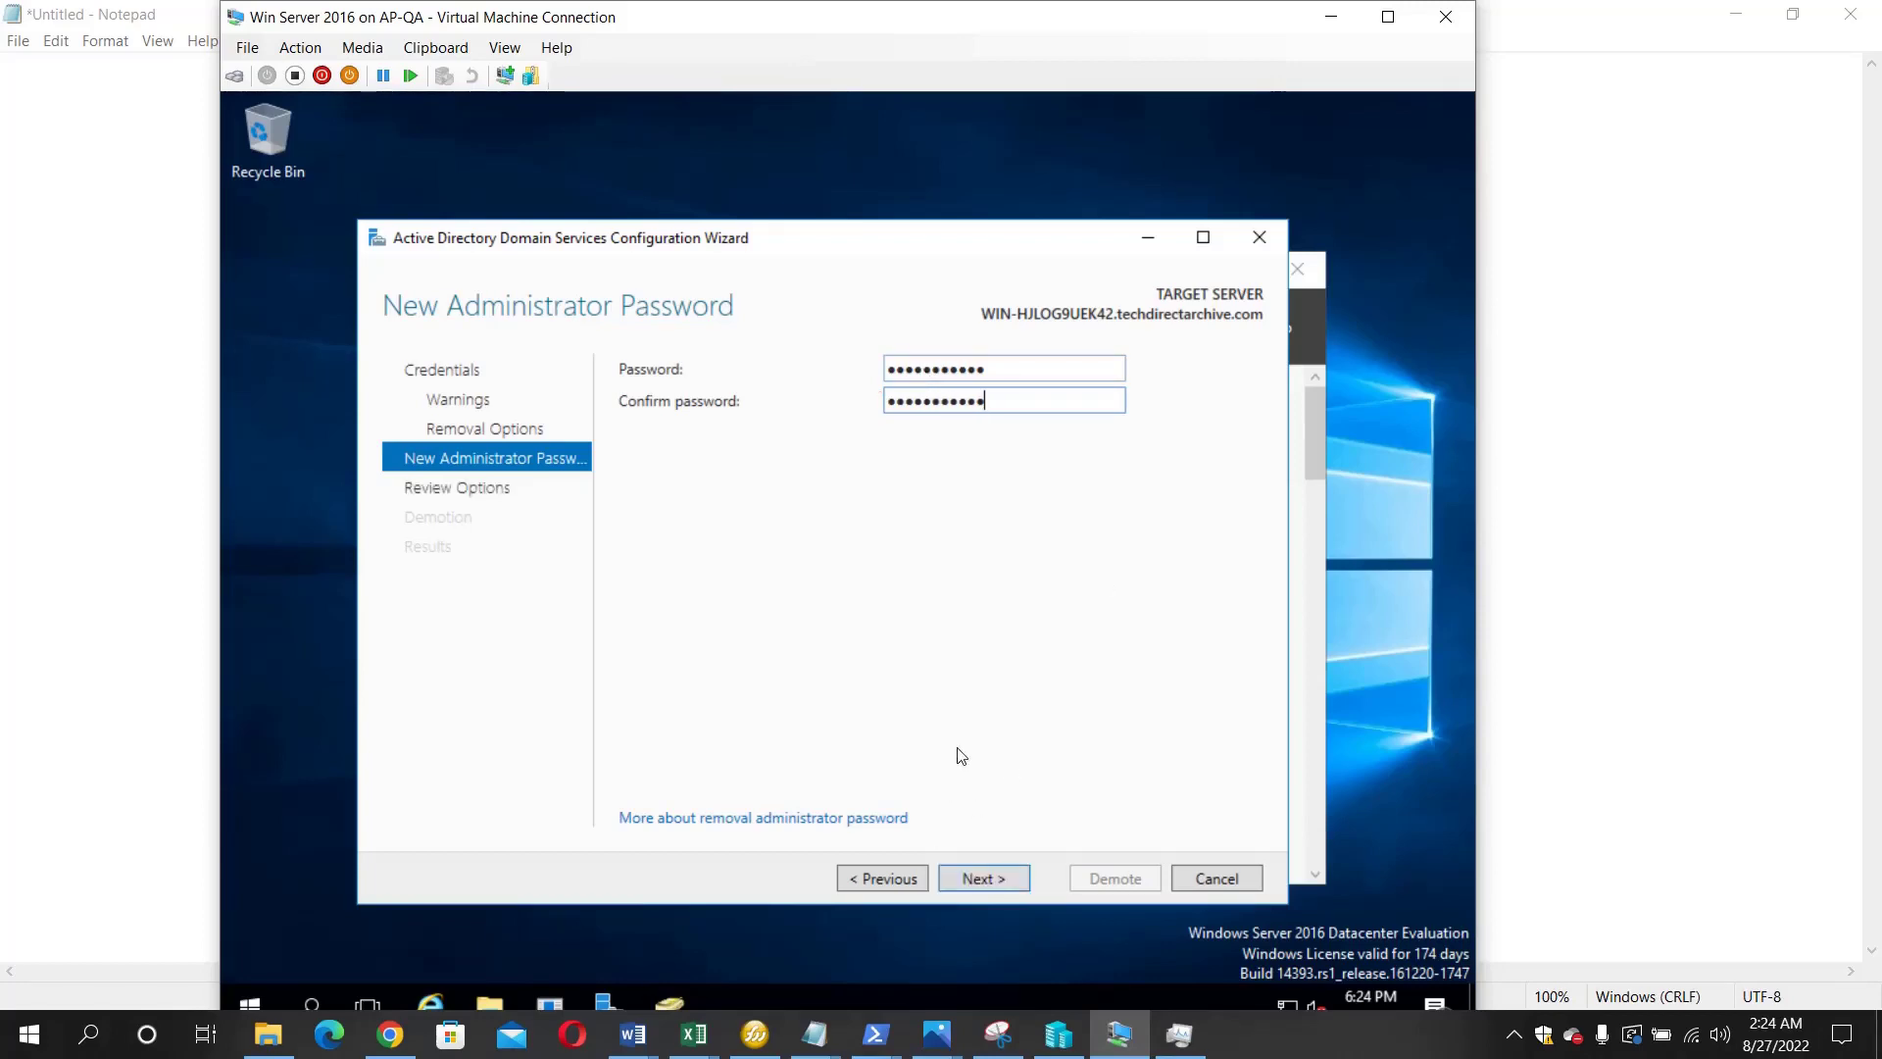
- Review the demotion options and start demoting the domain controller
{"action": "left_click", "coordinate": [996, 879]}
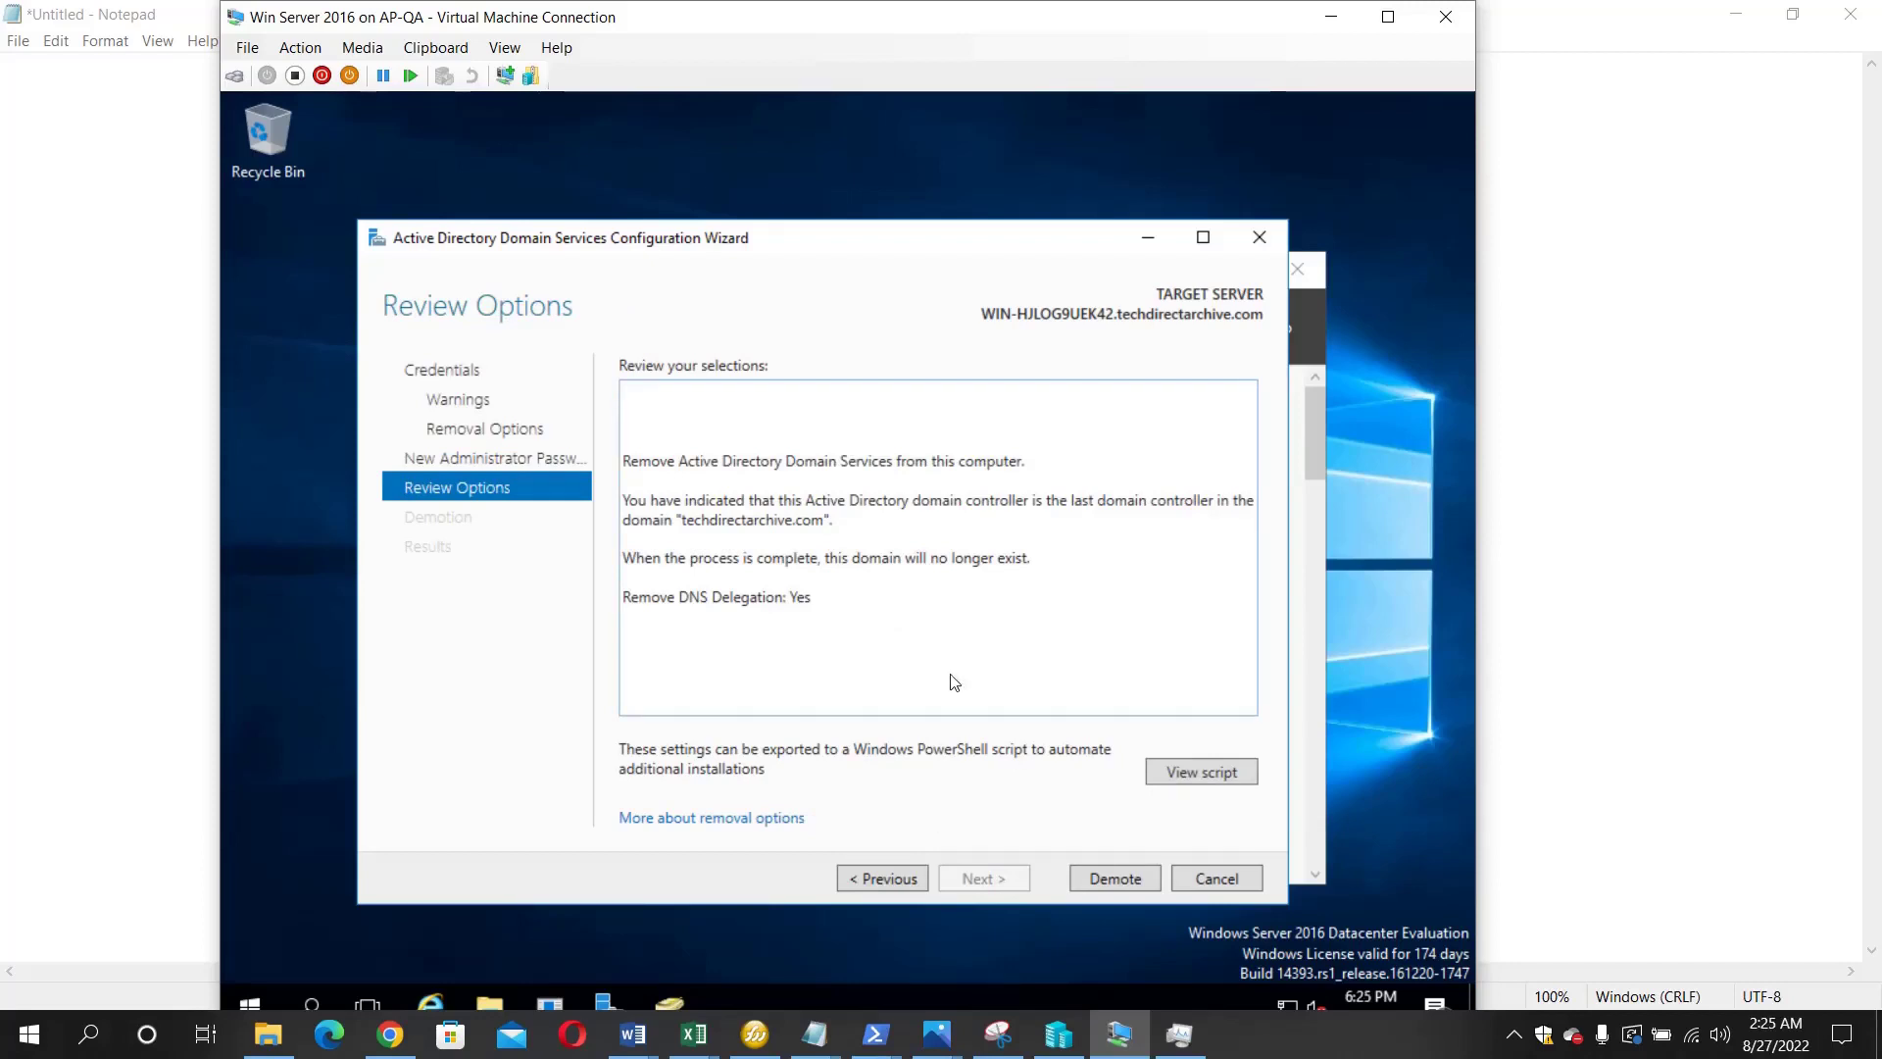
{"action": "left_click", "coordinate": [1119, 880]}
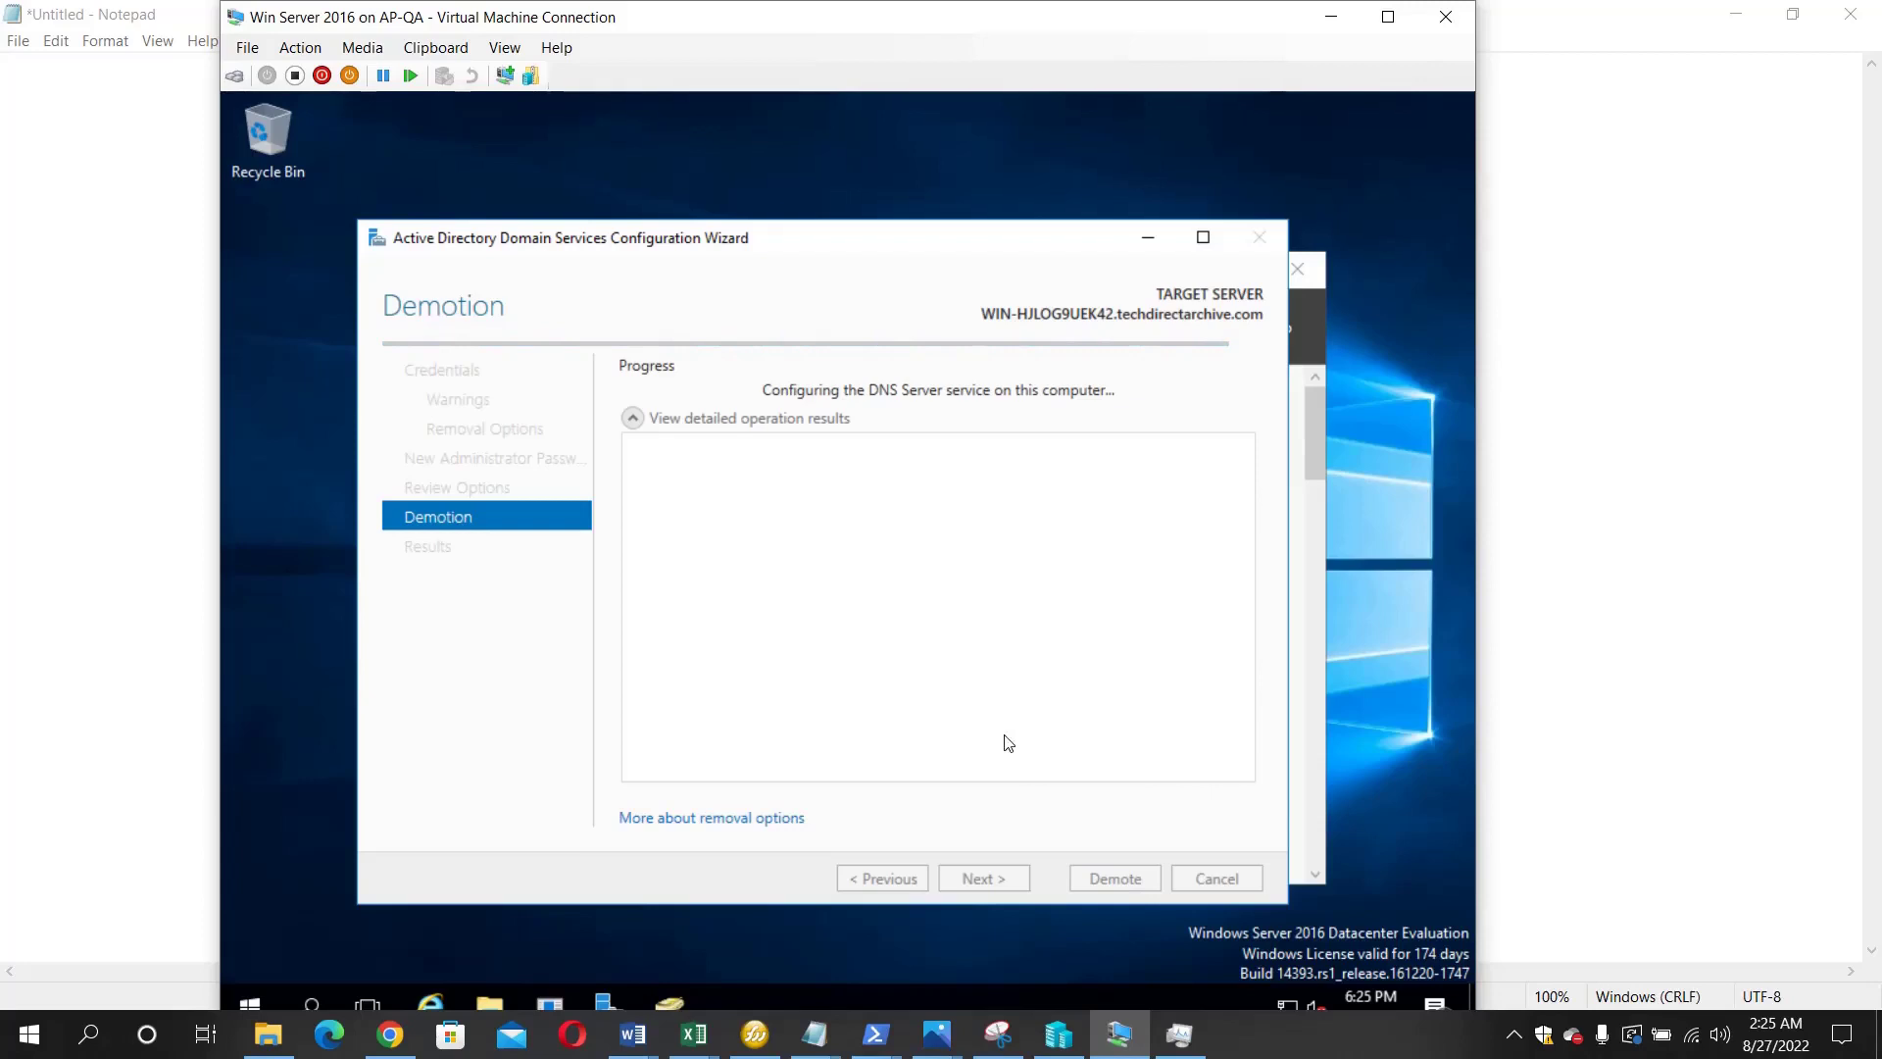
- Open the host's hidden tray icons and select one while the demotion finishes
{"action": "left_click", "coordinate": [1514, 1039]}
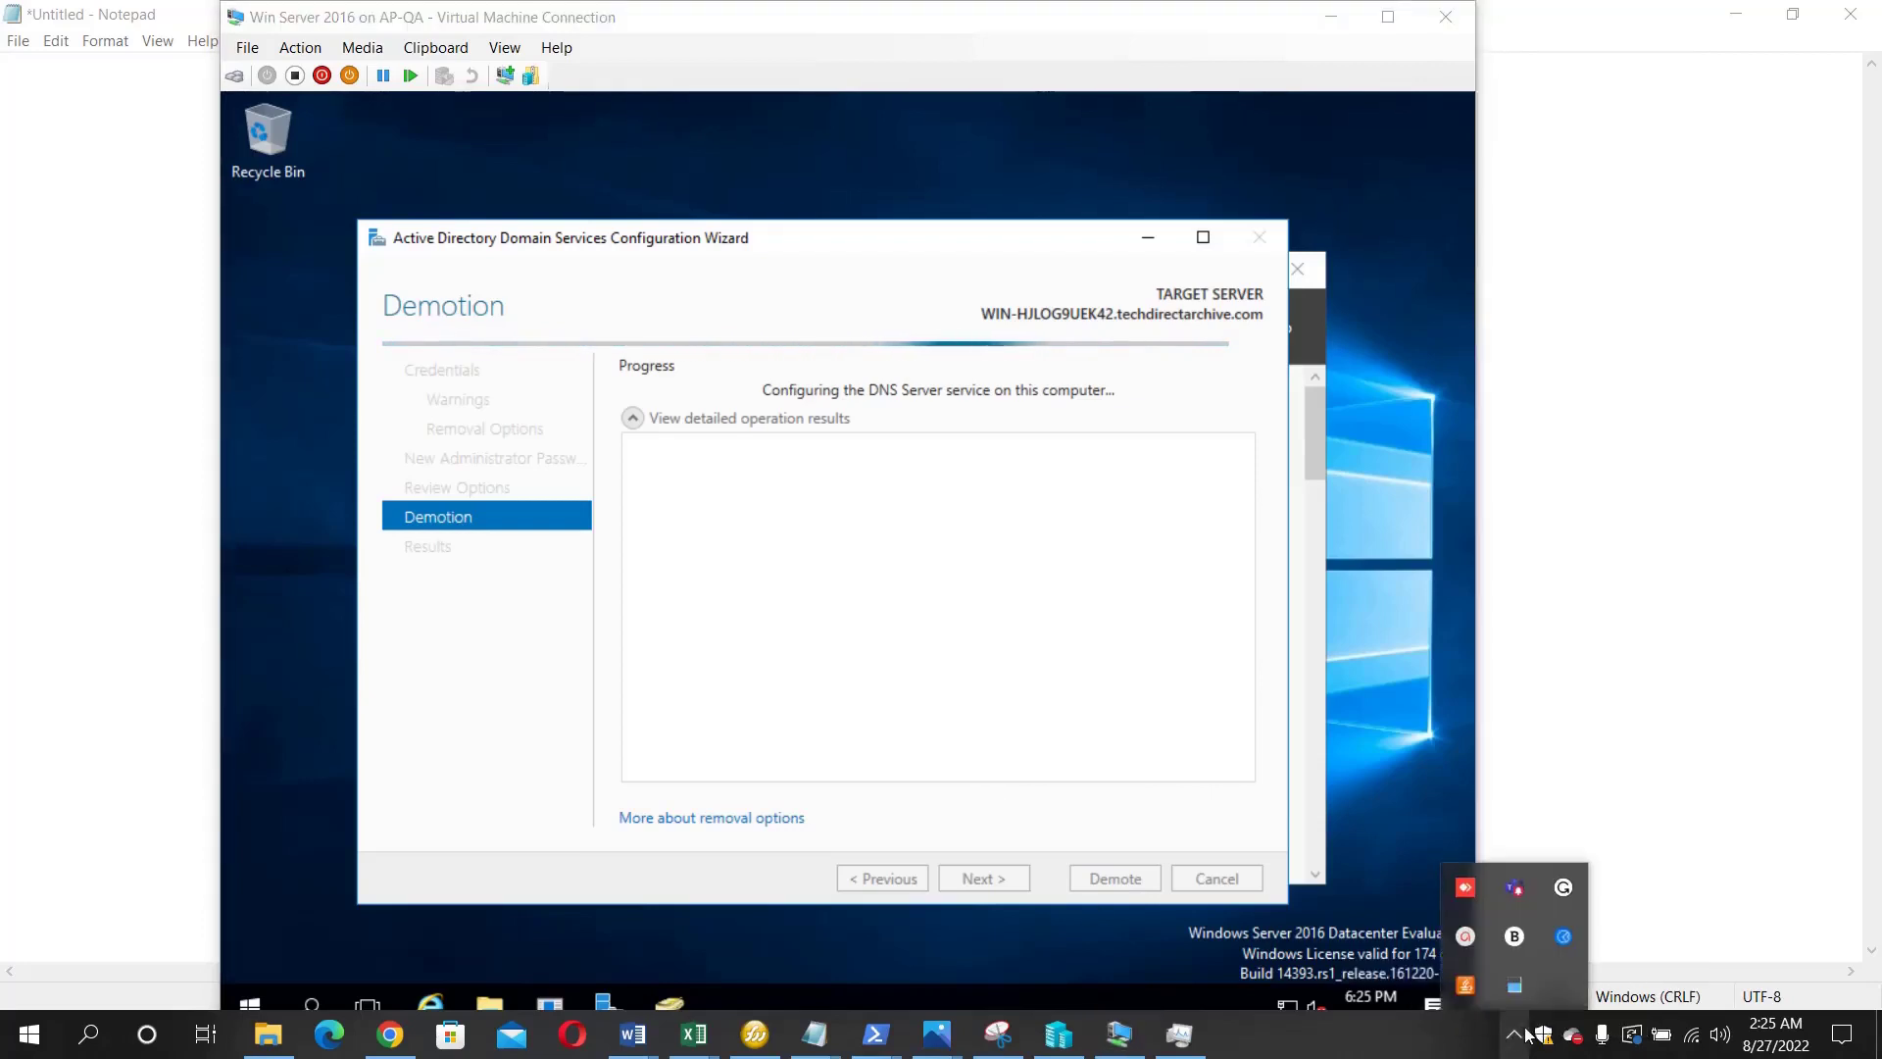
{"action": "left_click", "coordinate": [1467, 936]}
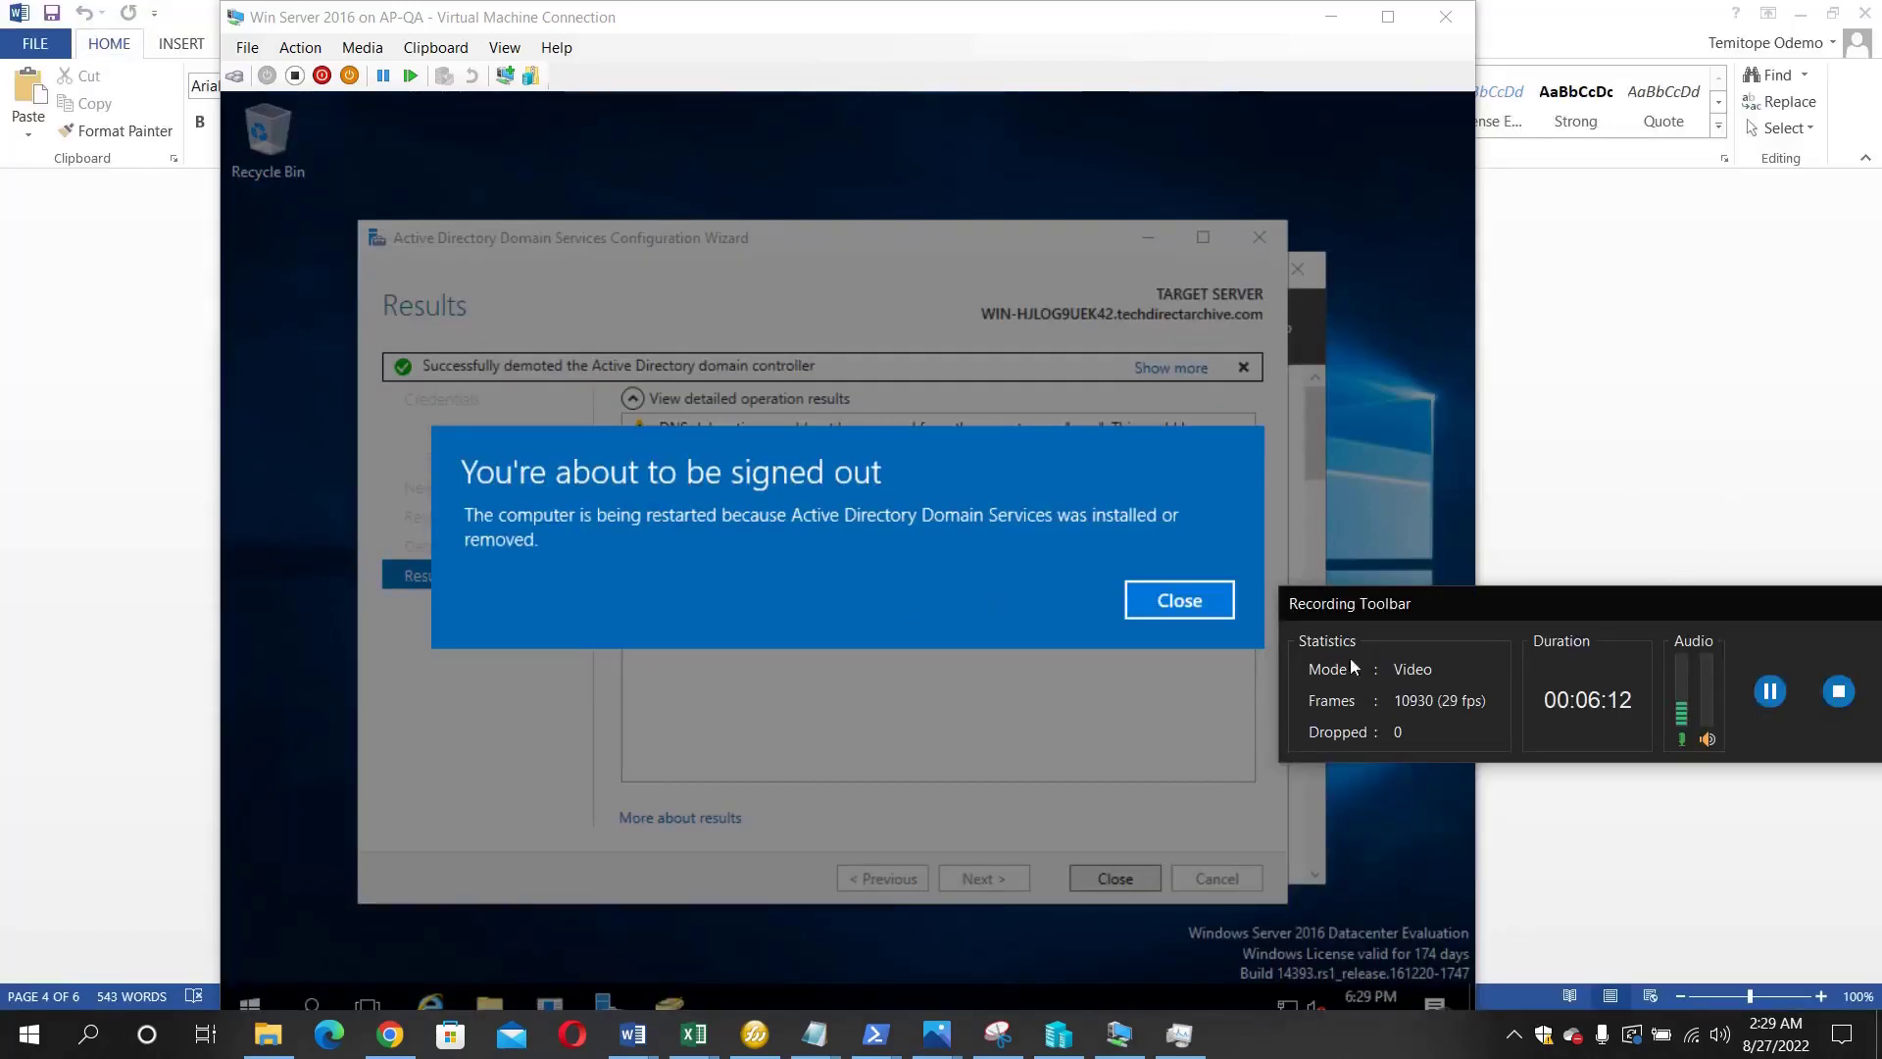
- Refocus the VM window and wait for the demoted server to reach its Windows lock screen
{"action": "left_click", "coordinate": [922, 572]}
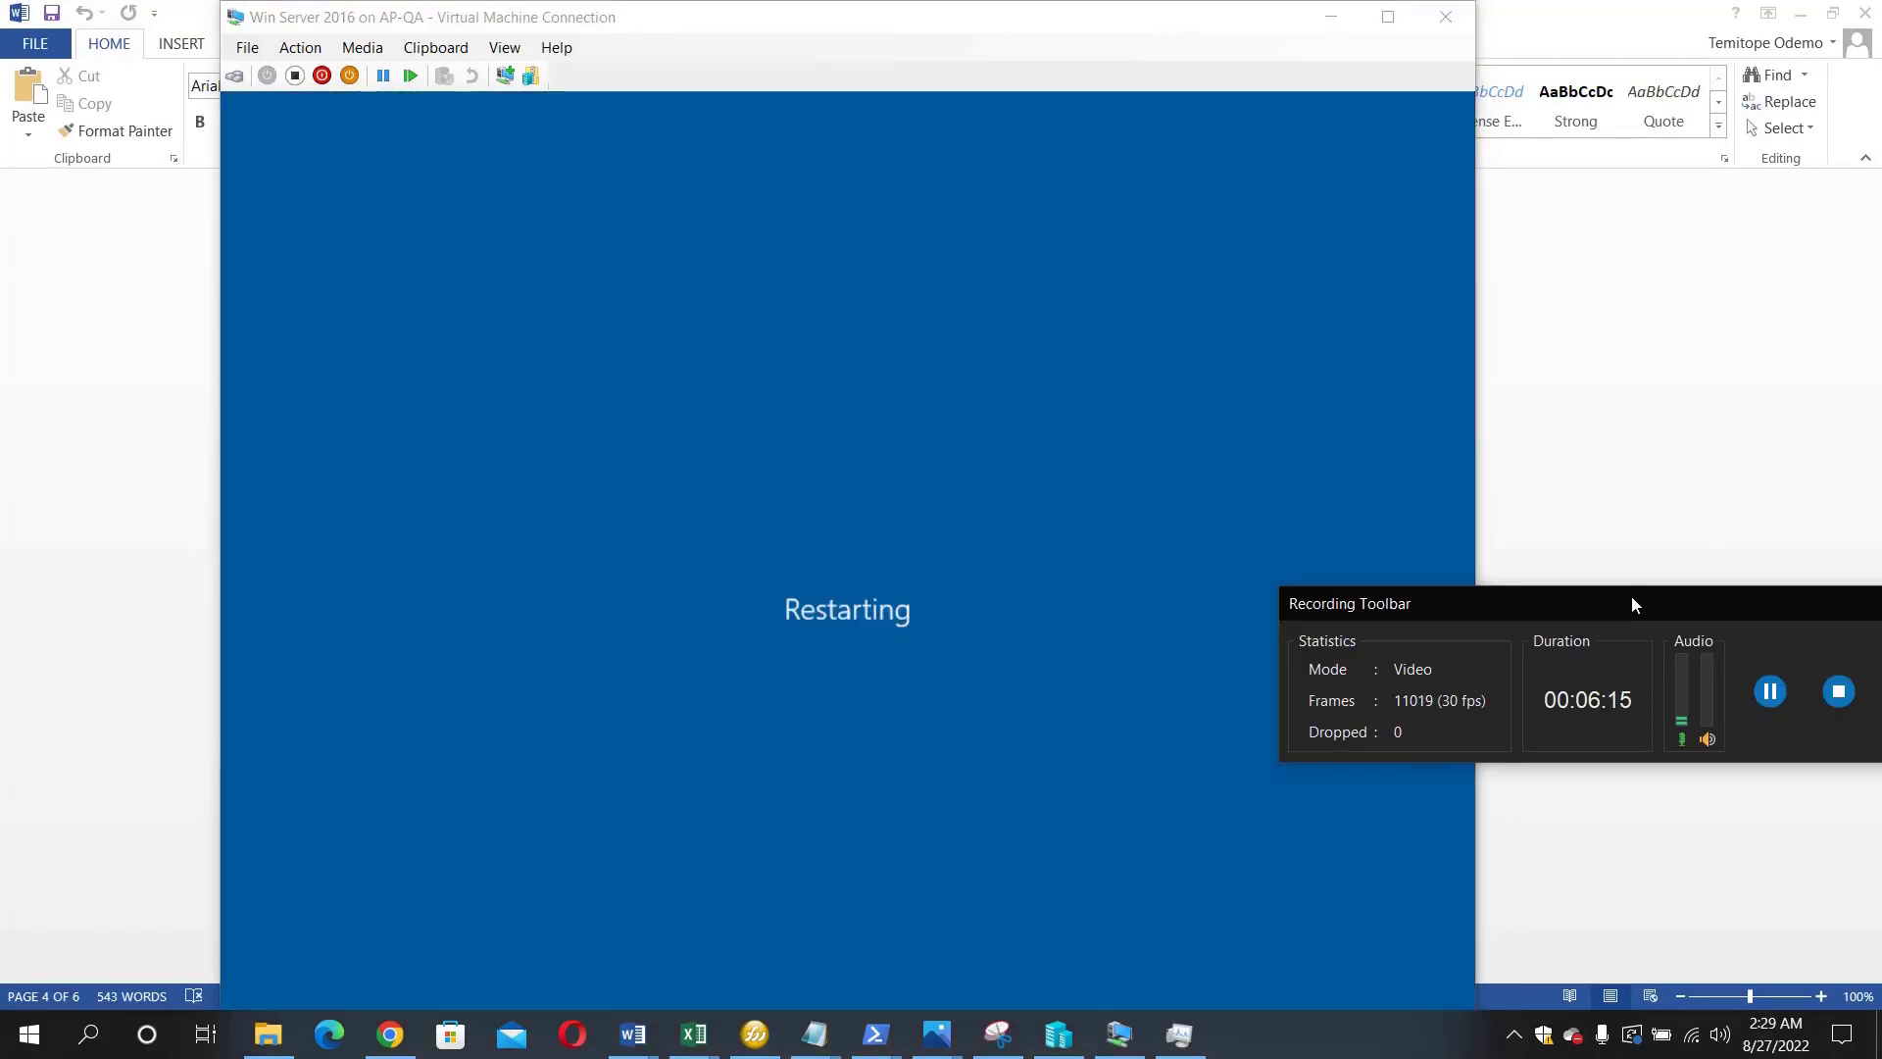
{"action": "left_click_drag", "start_coordinate": [1631, 596], "coordinate": [1662, 805]}
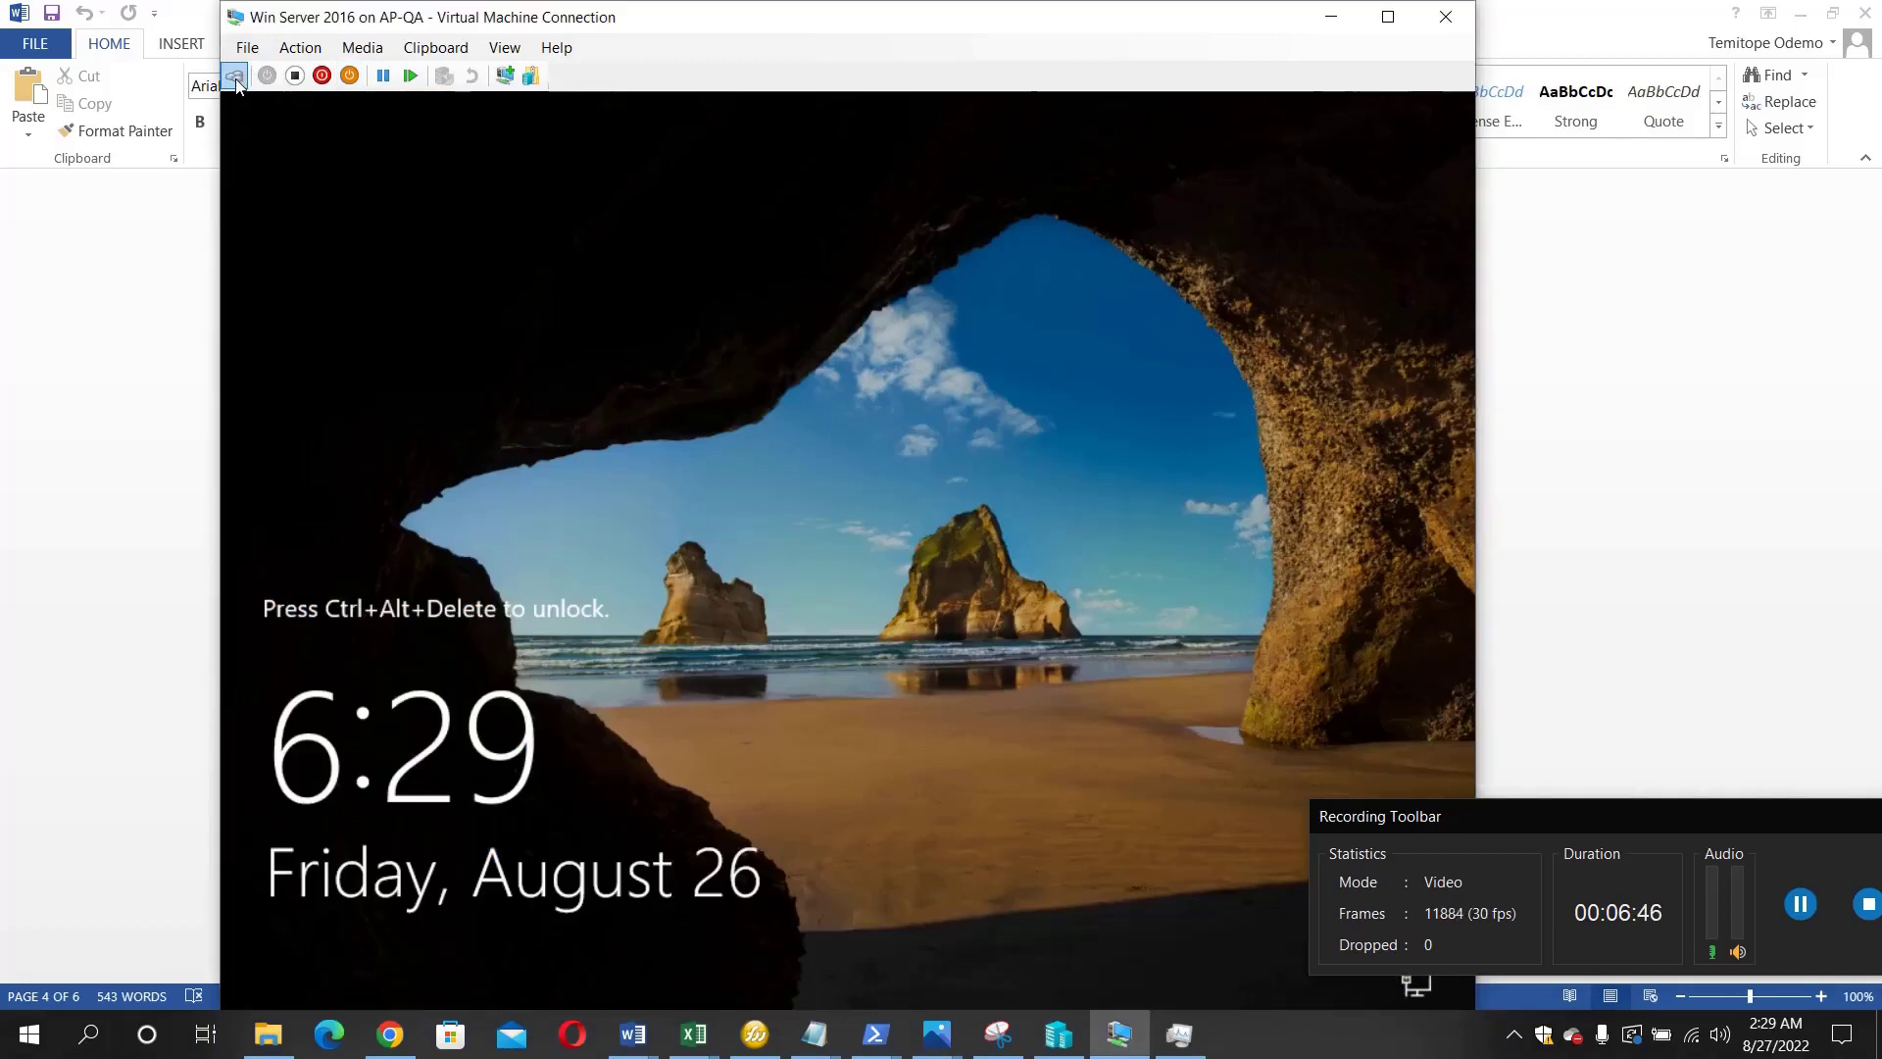
- Send Ctrl+Alt+Delete to unlock the VM and type the Administrator account password
{"action": "left_click", "coordinate": [235, 78]}
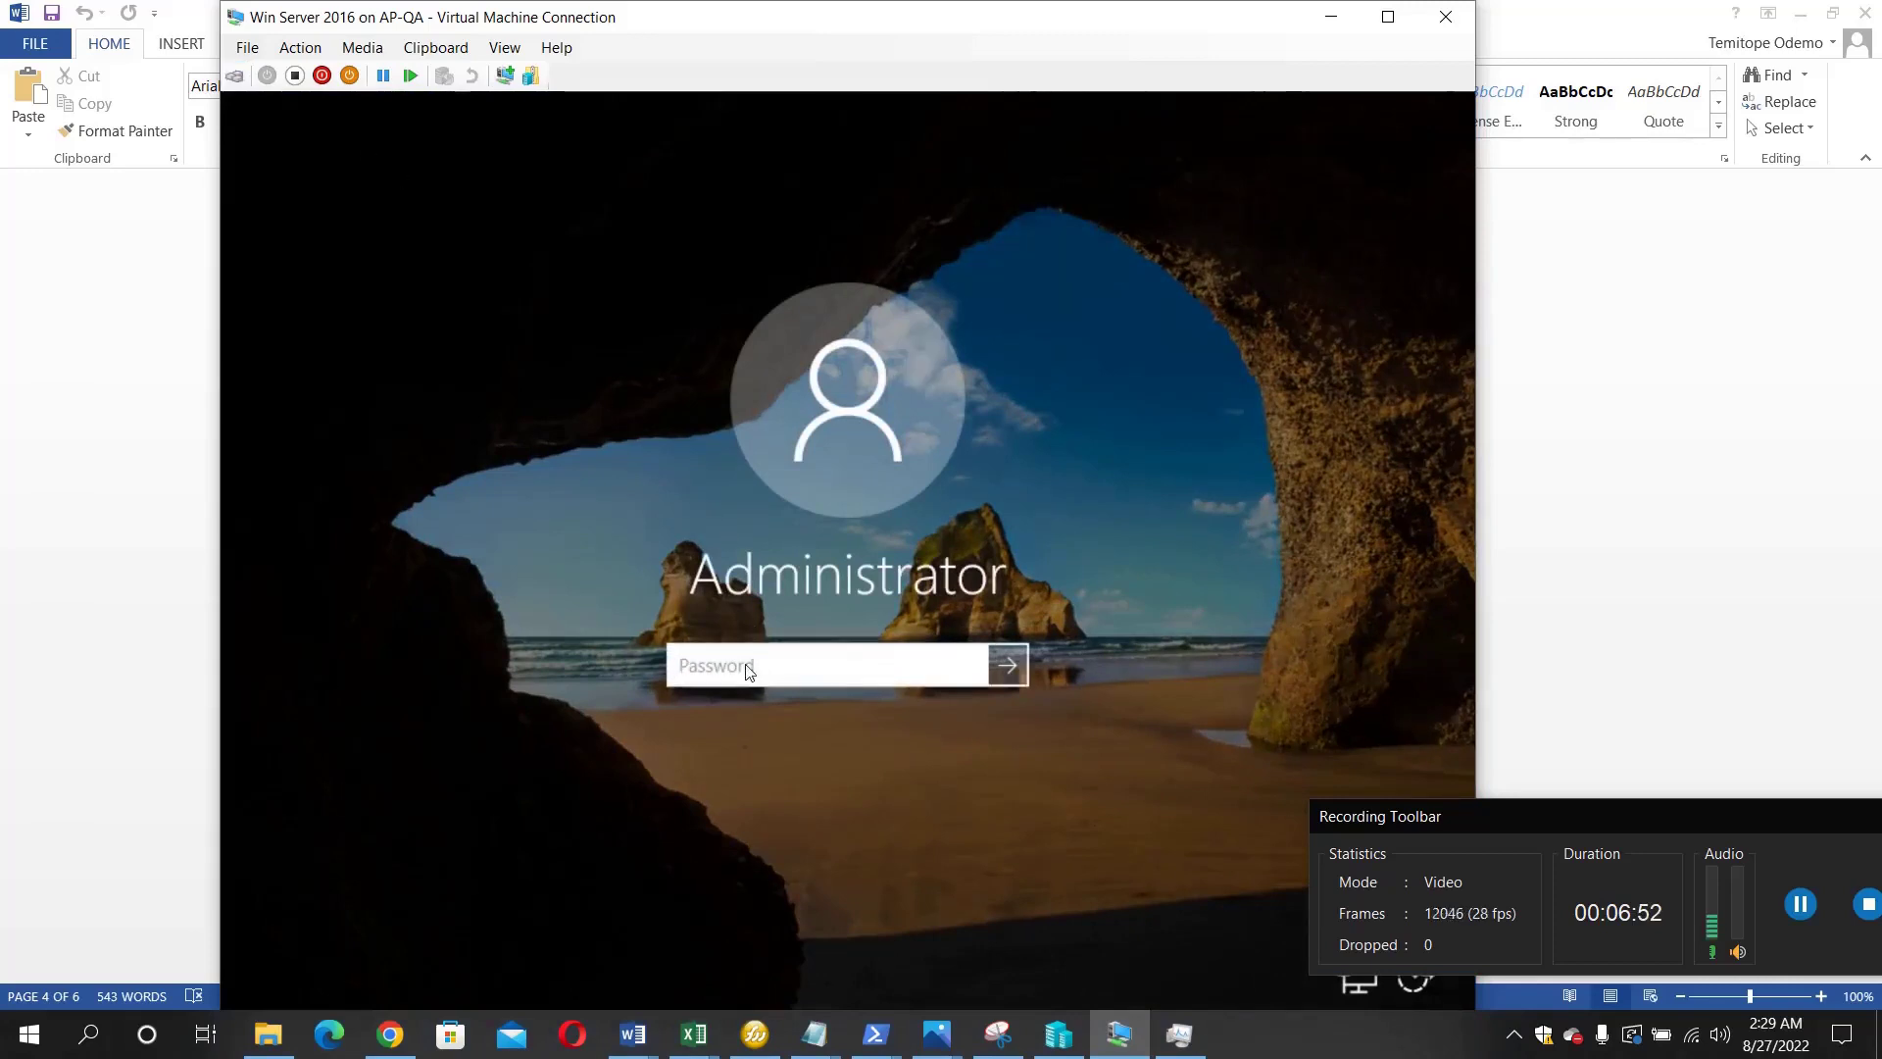
{"action": "left_click", "coordinate": [744, 670]}
{"action": "key", "text": "Caps_Lock"}
{"action": "type", "text": "•"}
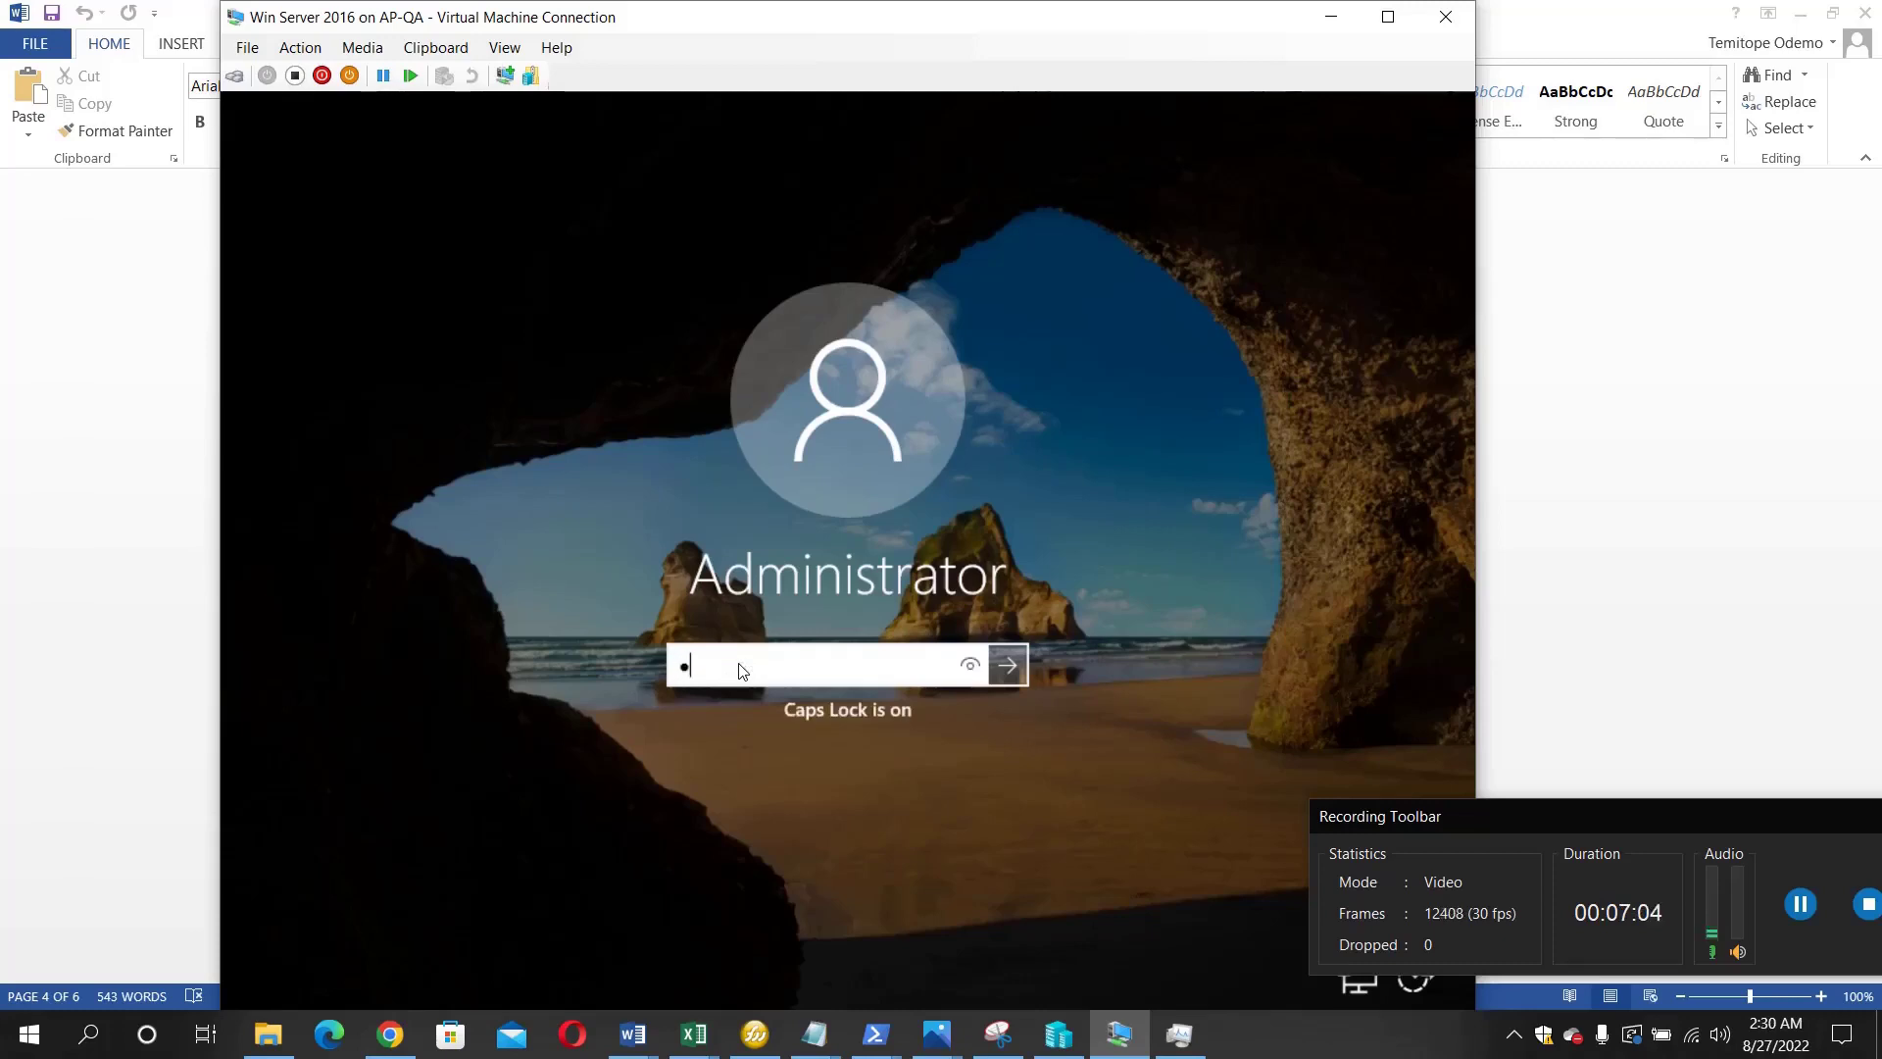
{"action": "key", "text": "Caps_Lock"}
{"action": "type", "text": "•••••••"}
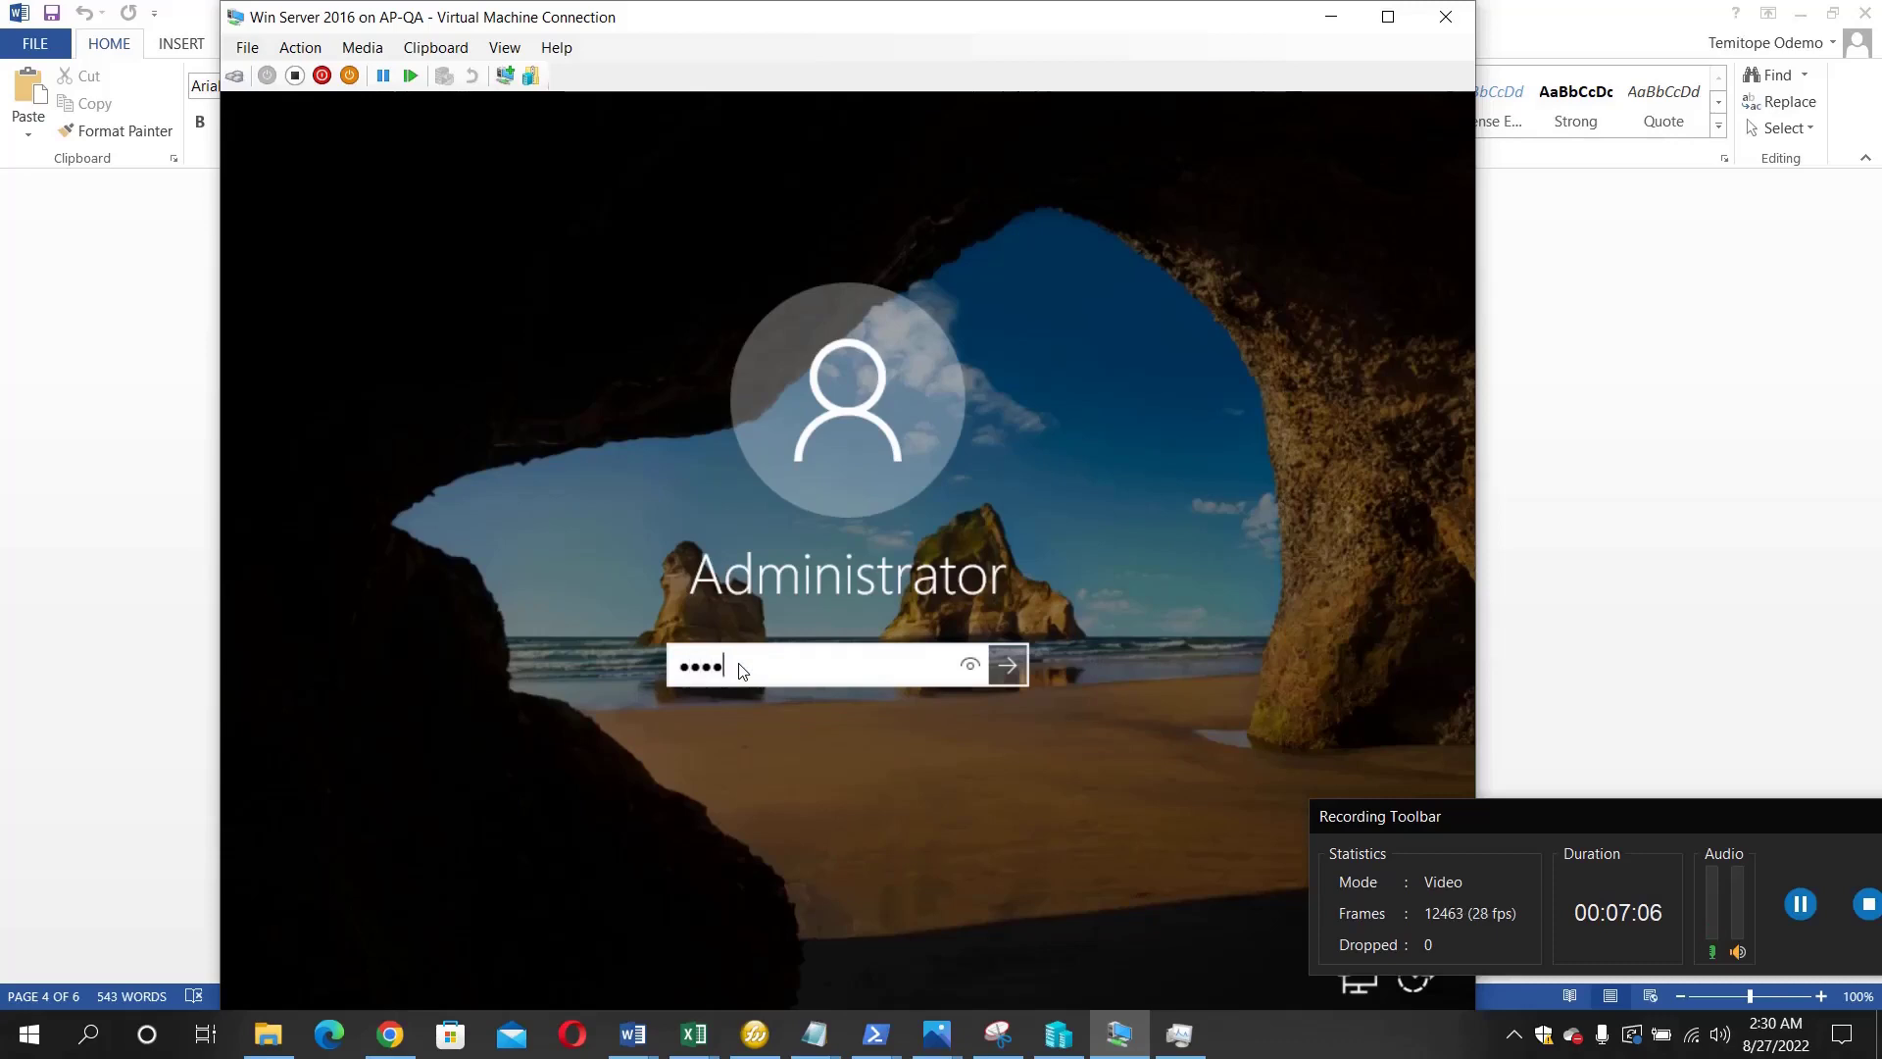
{"action": "type", "text": "••••"}
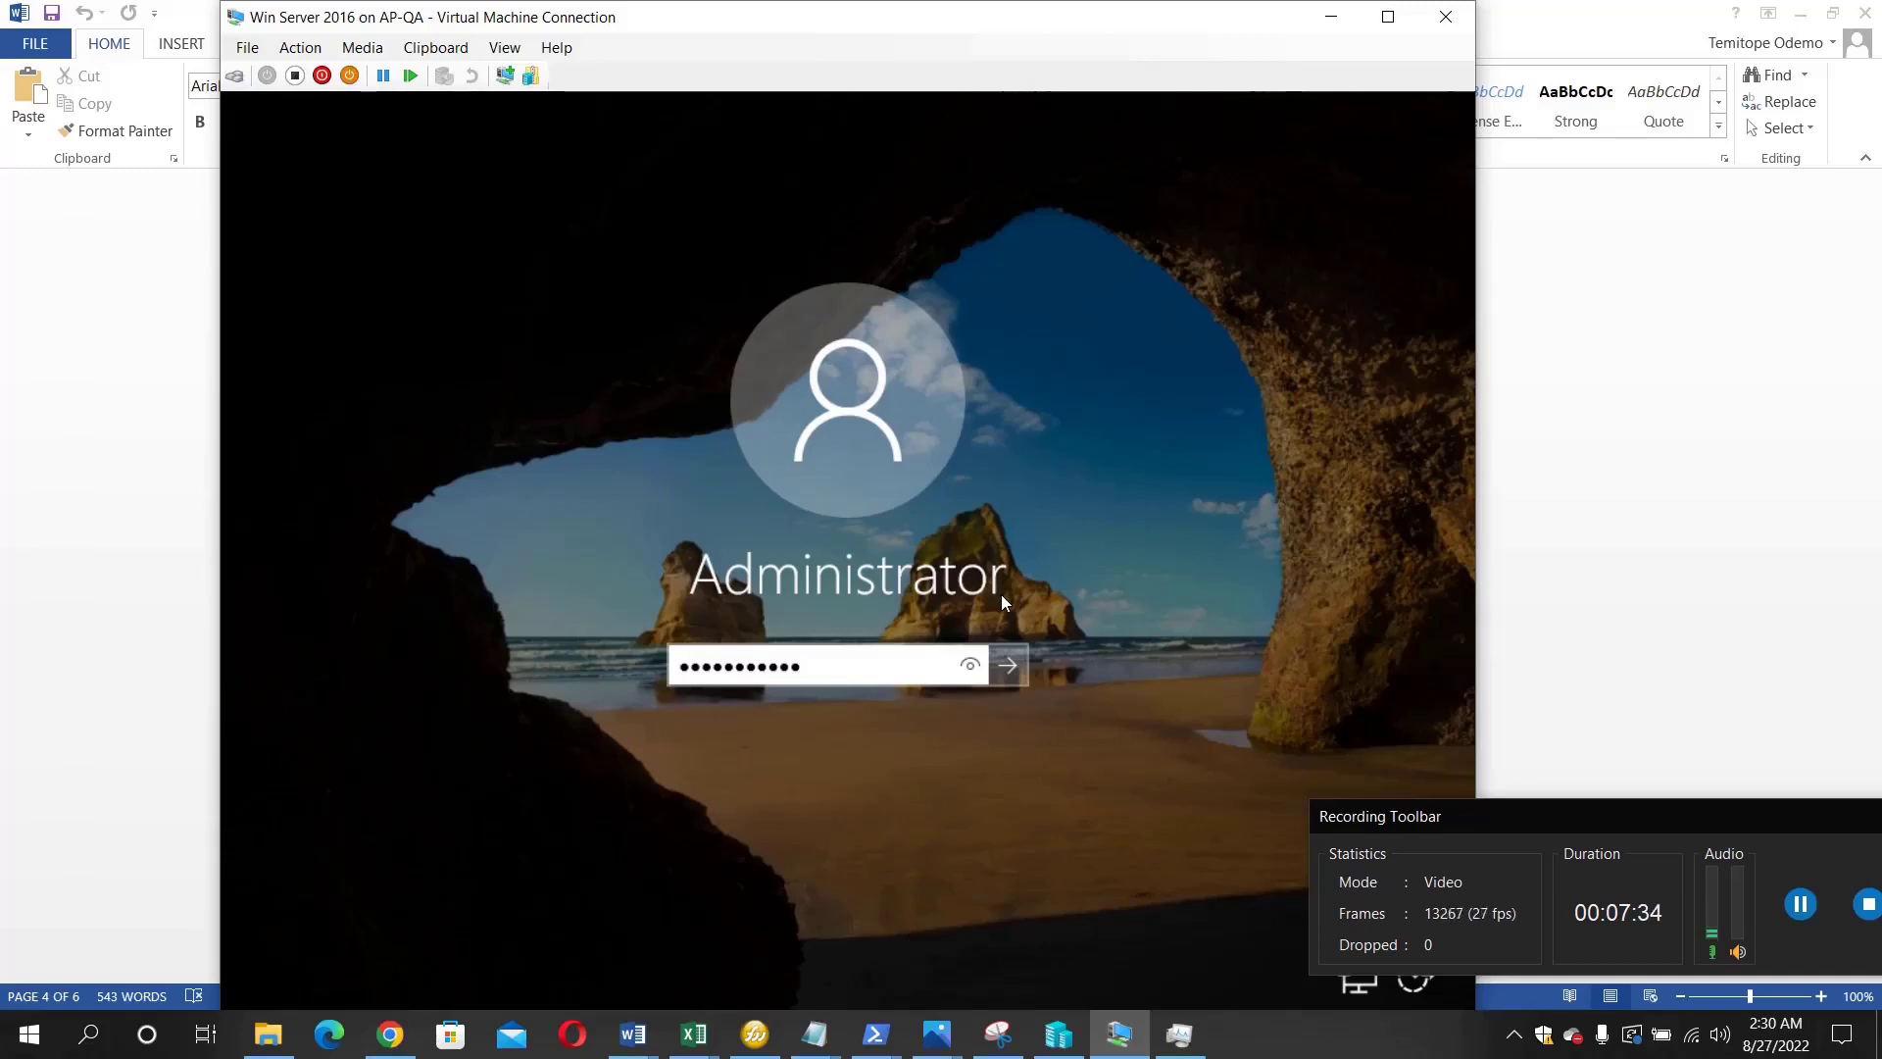
- Sign in as Administrator, answer No to network discovery, and cancel the Shutdown Event Tracker
{"action": "left_click", "coordinate": [1008, 663]}
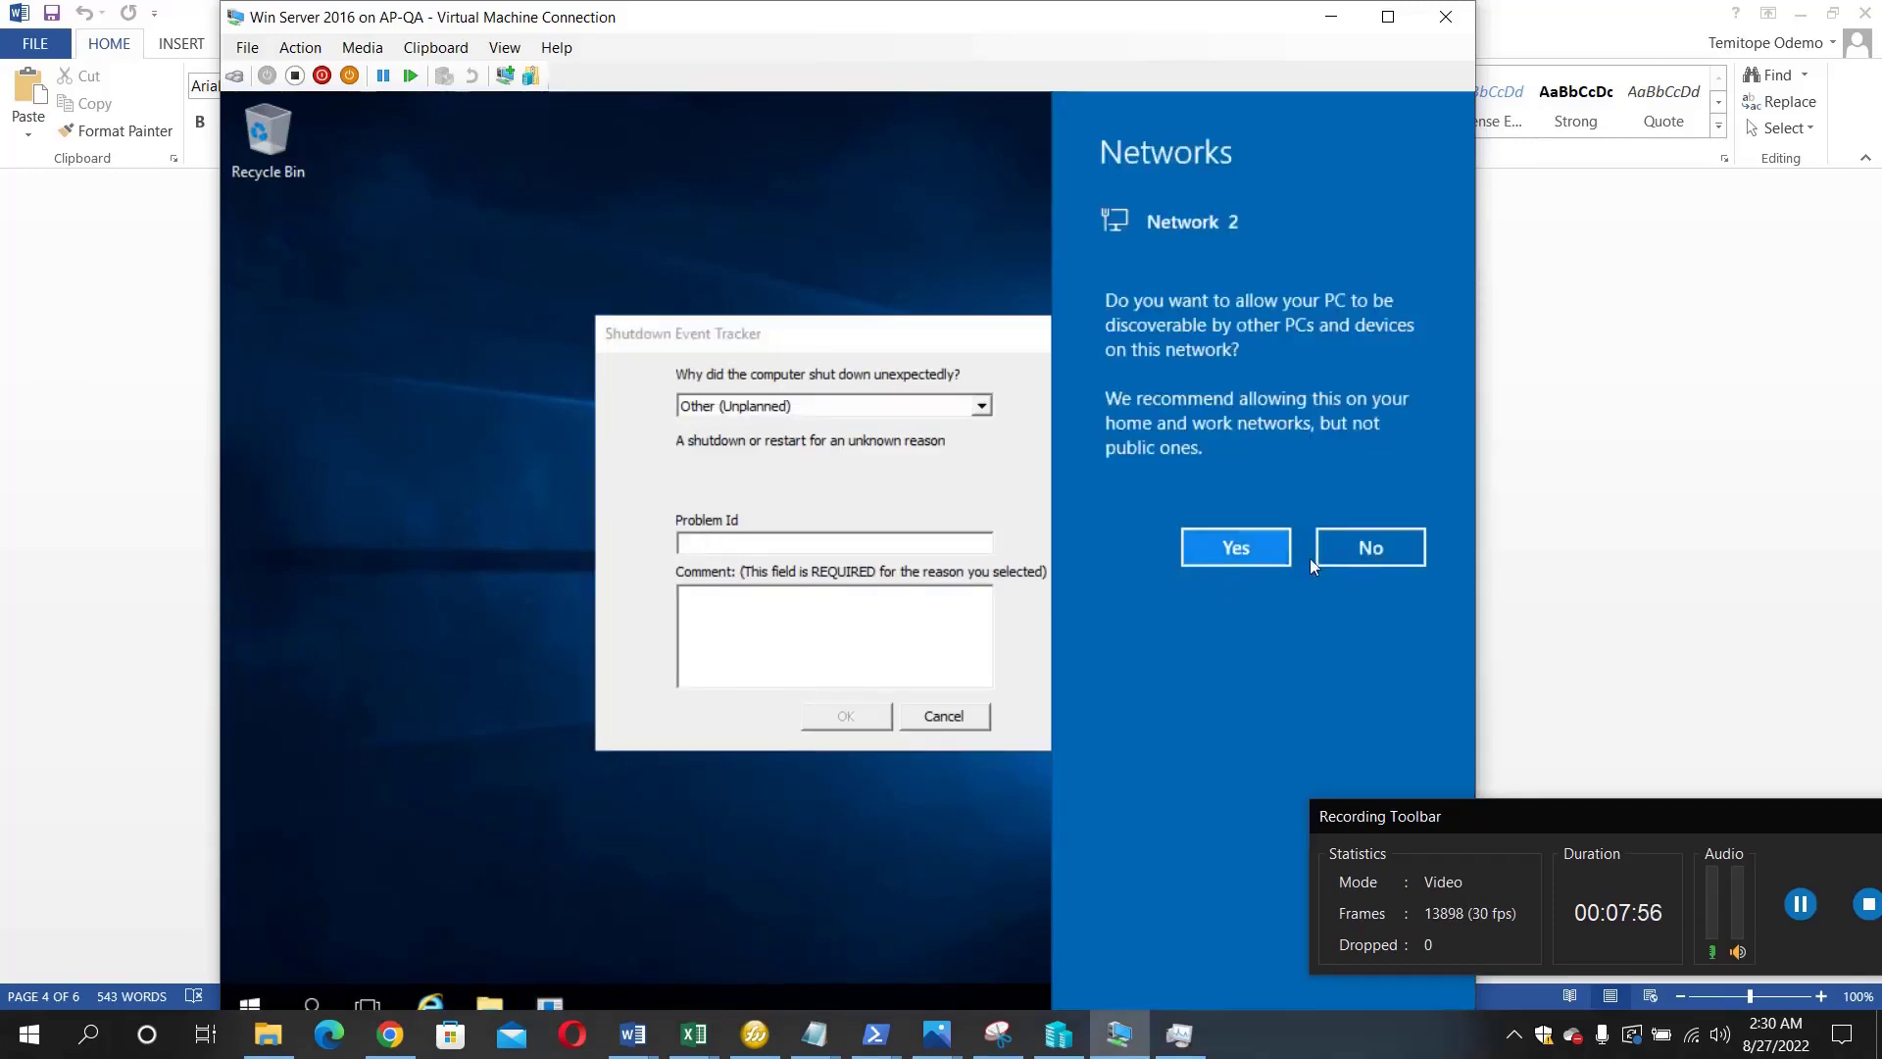
{"action": "left_click", "coordinate": [1340, 561]}
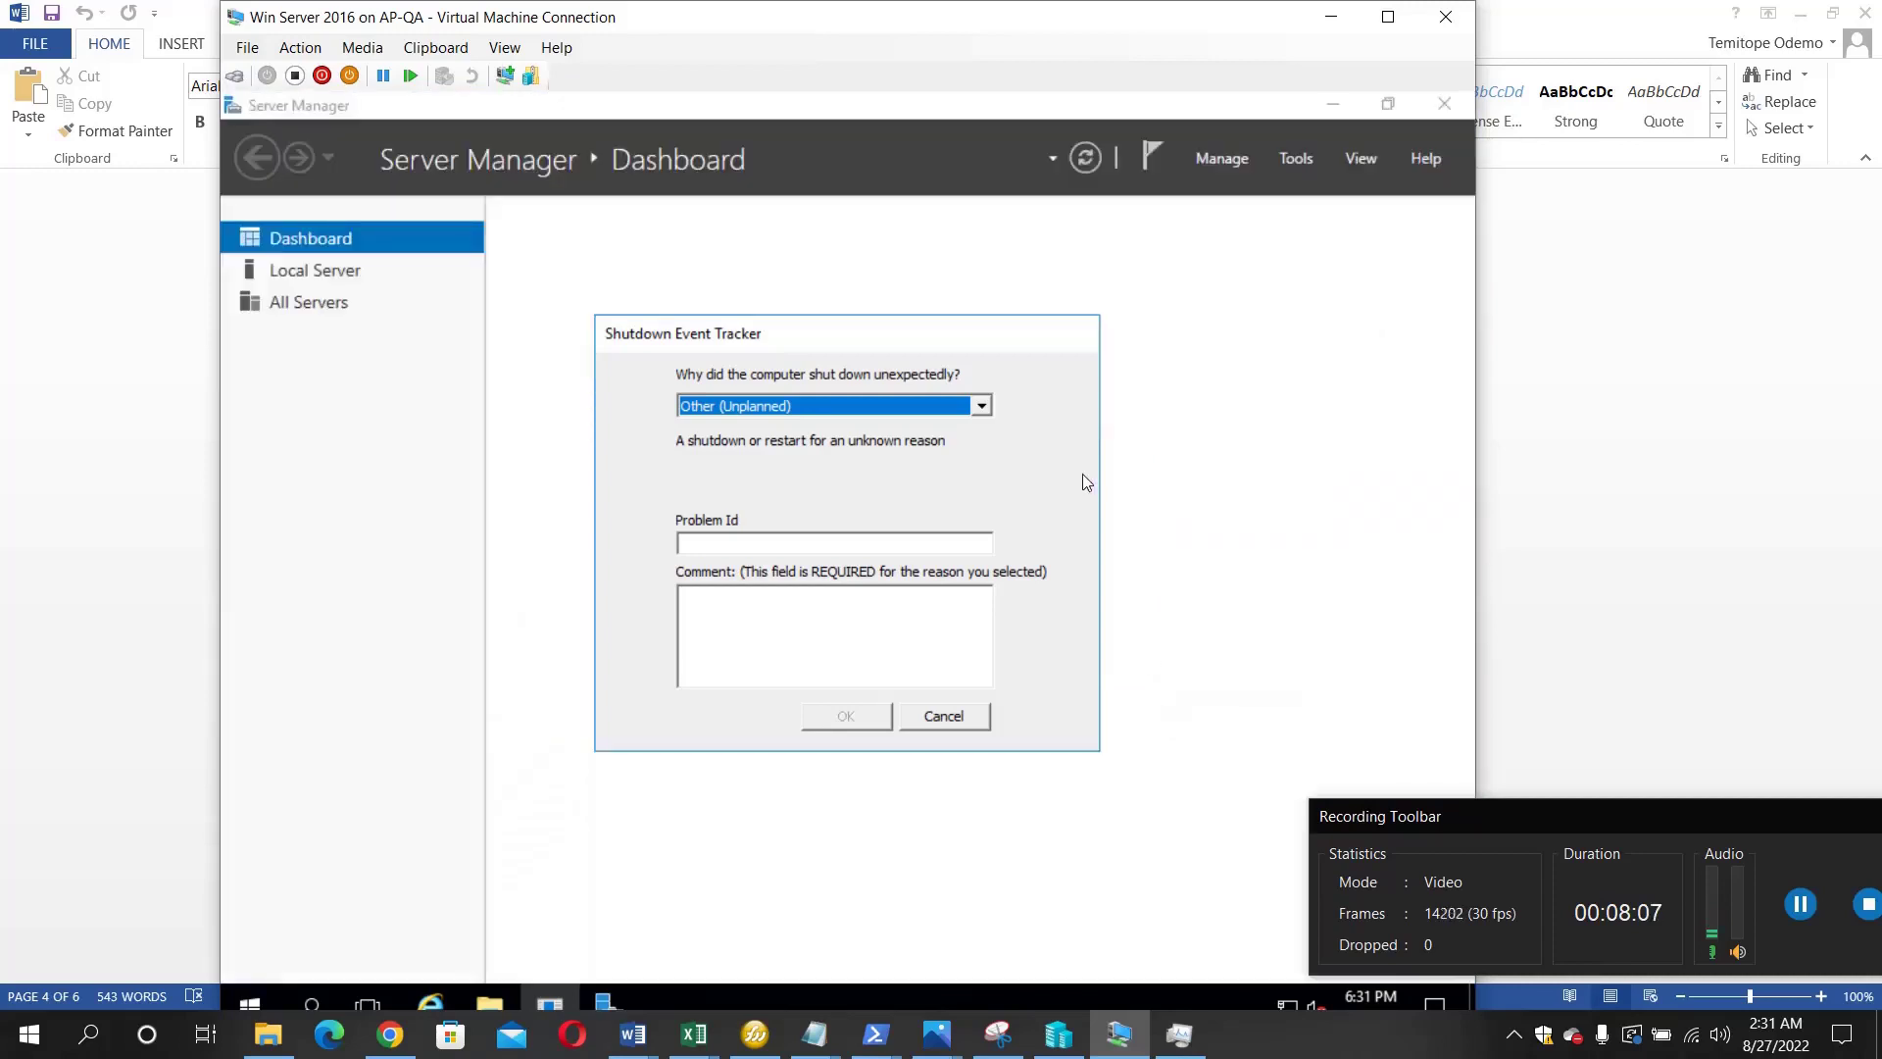
{"action": "left_click", "coordinate": [966, 716]}
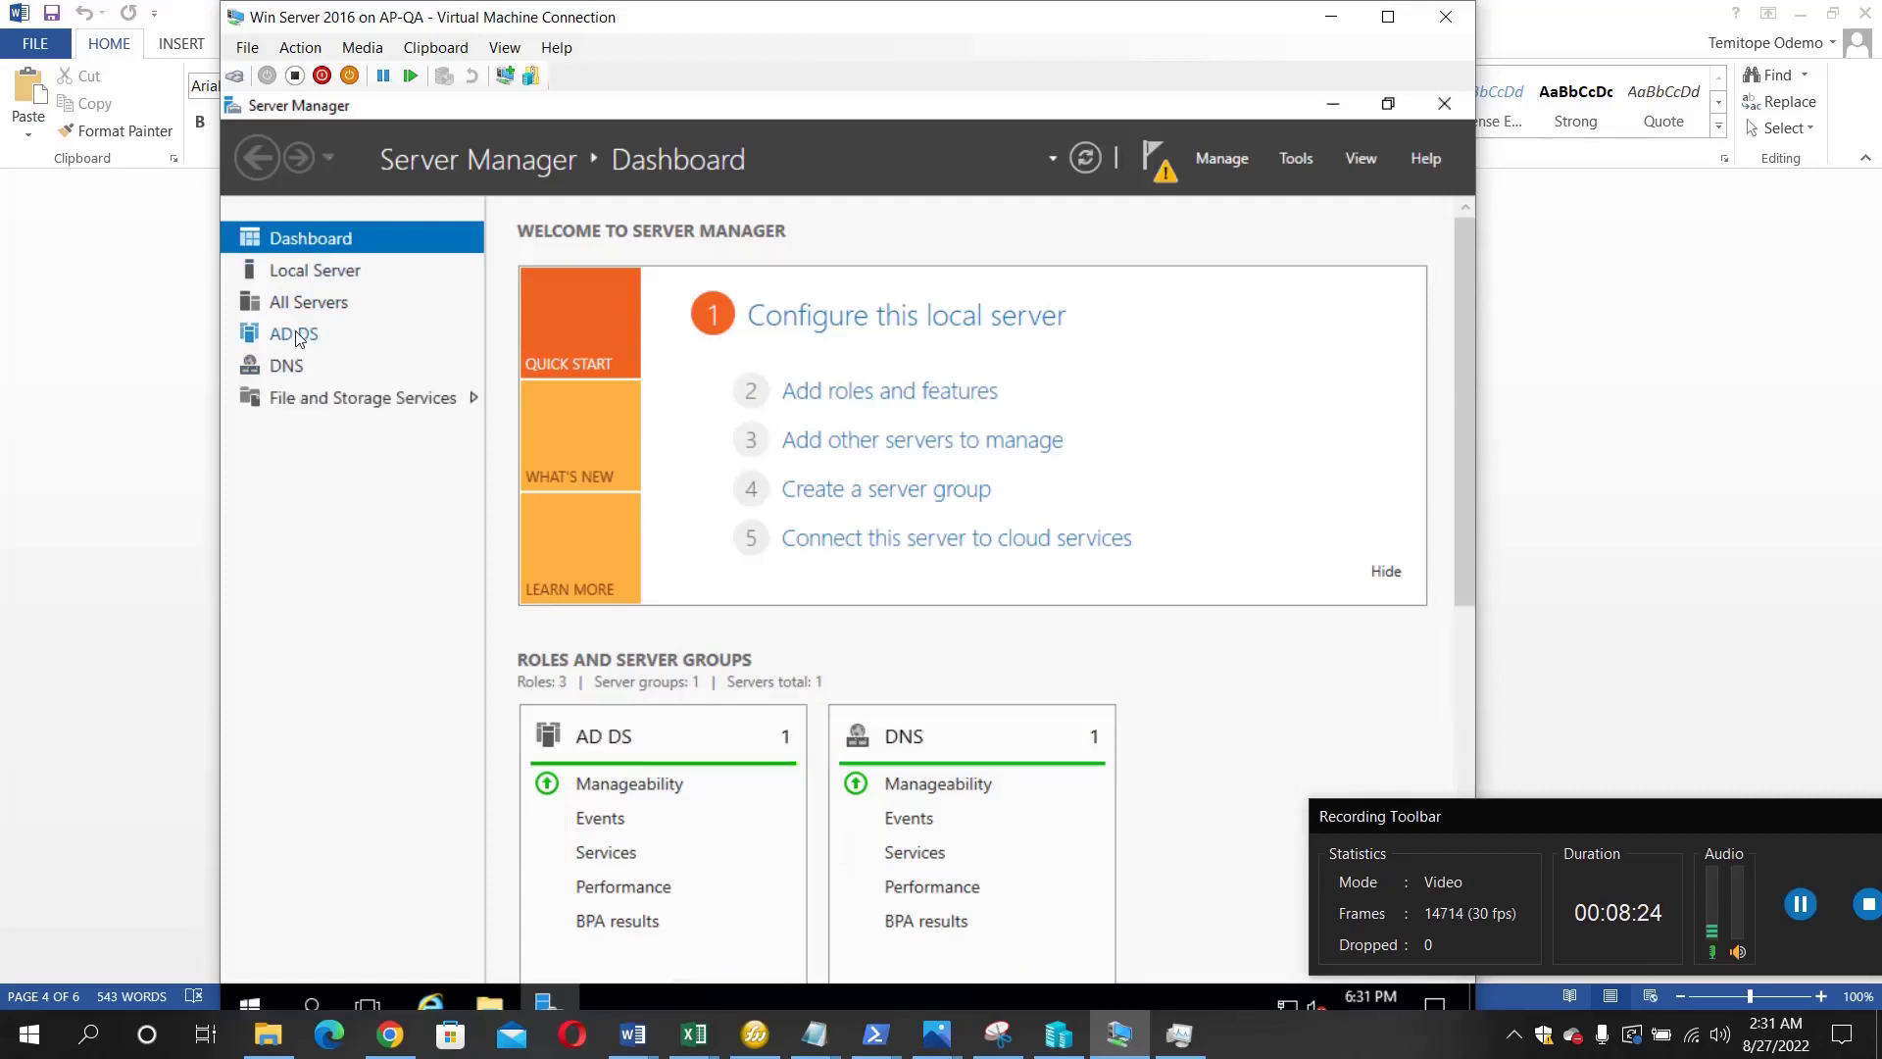
- Open the AD DS page and read the notification that AD DS configuration is required
{"action": "left_click", "coordinate": [297, 334]}
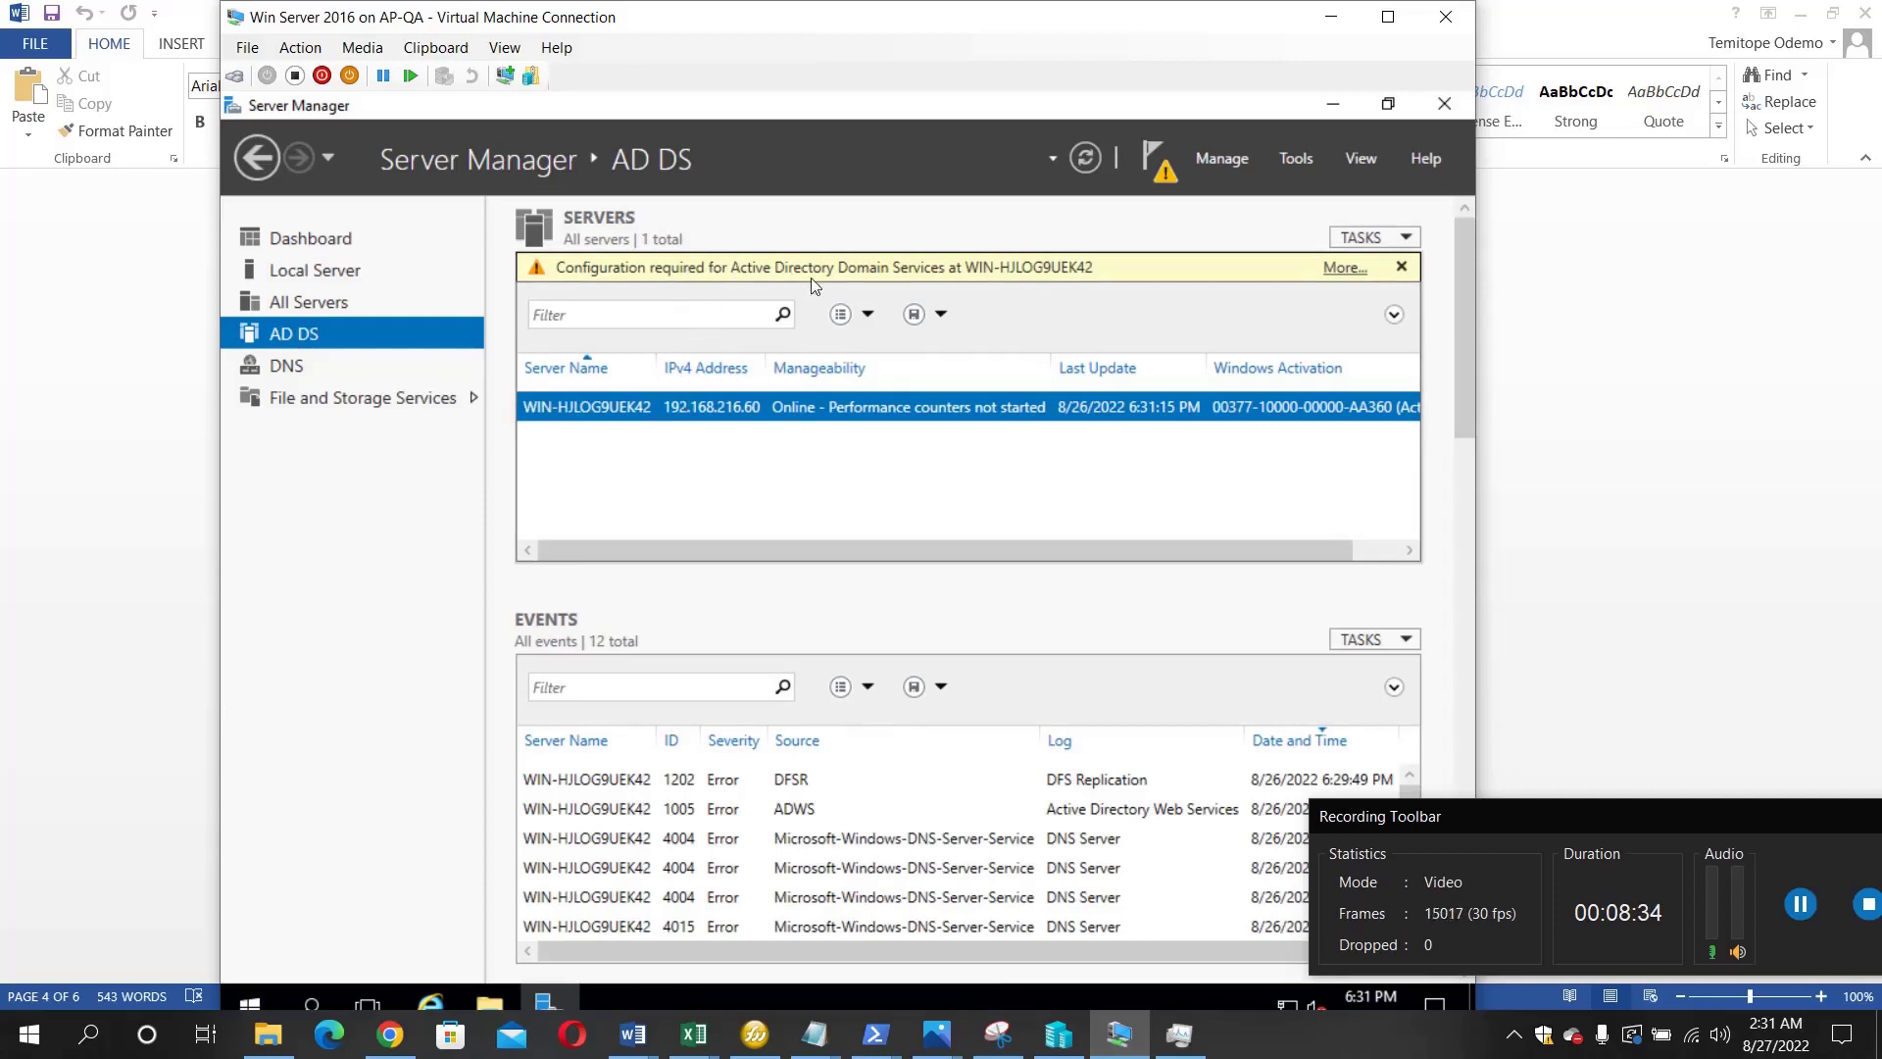
{"action": "left_click", "coordinate": [1166, 171]}
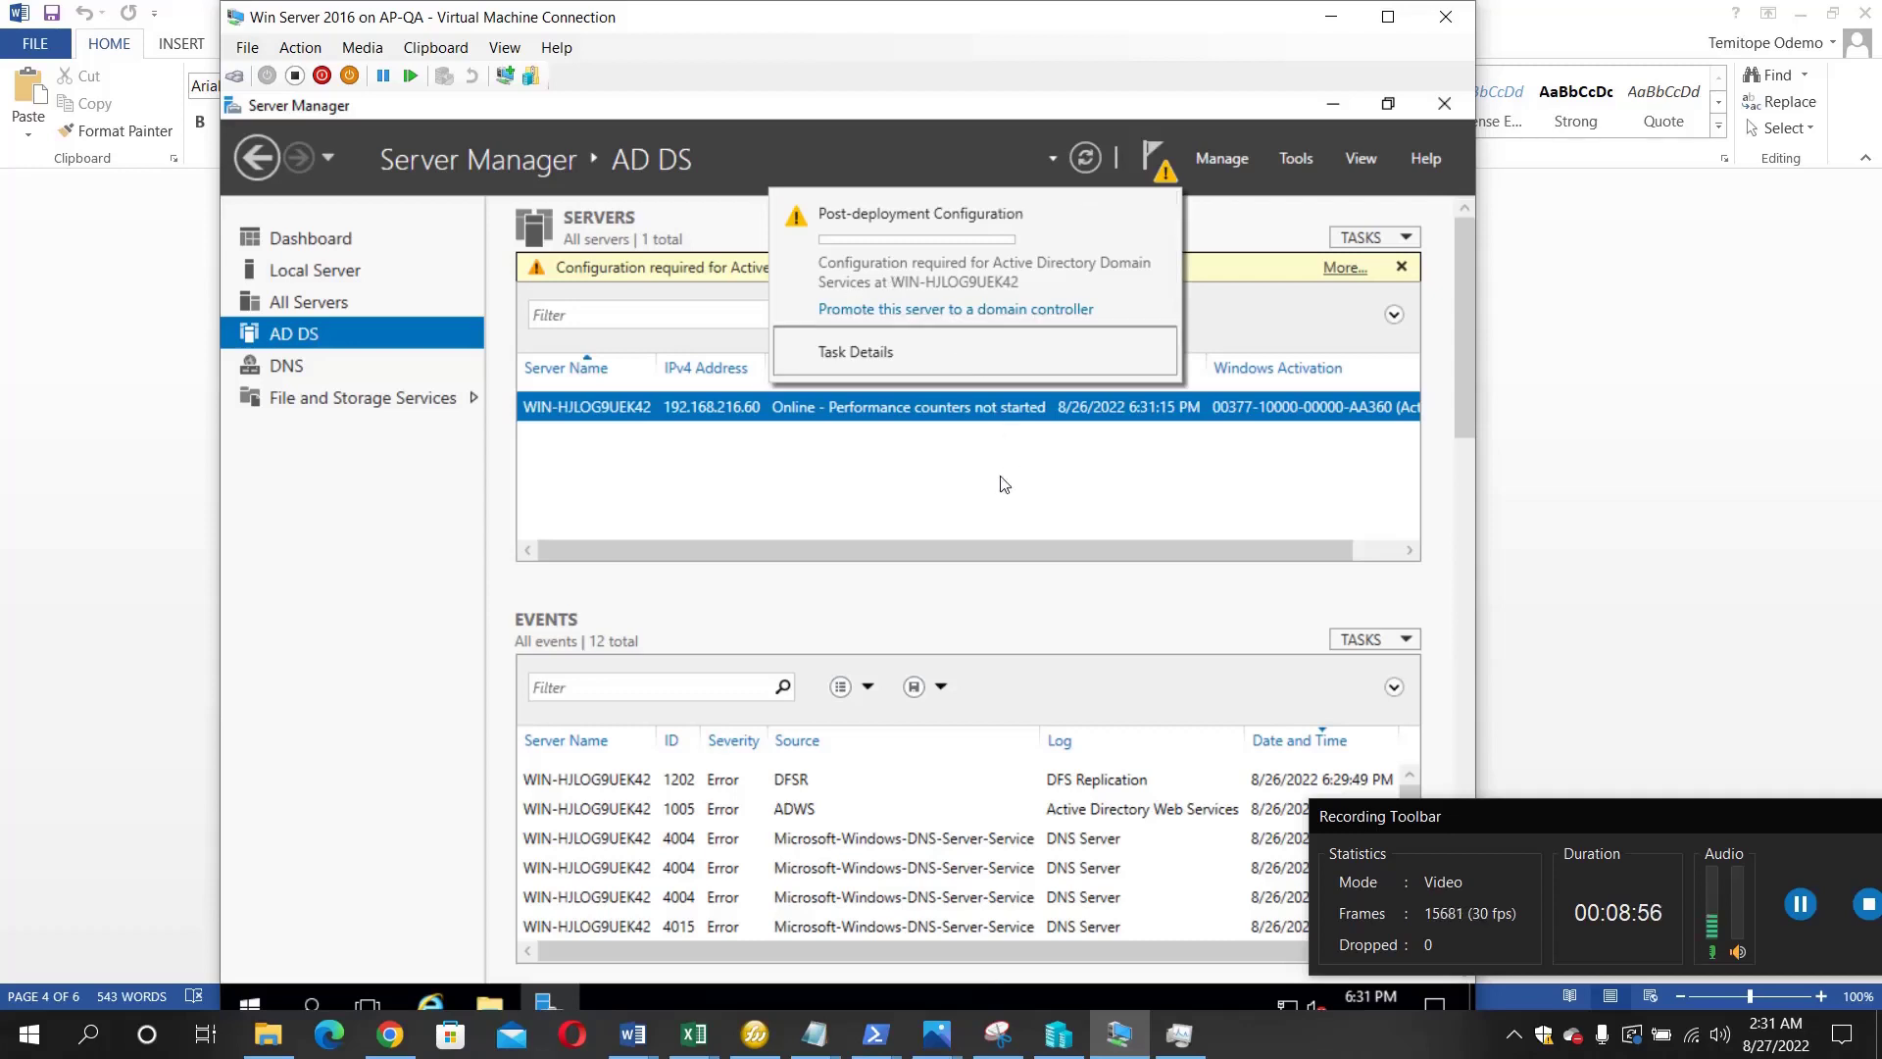
- Launch Active Directory Users and Computers from the server row and dismiss the naming-information error
{"action": "right_click", "coordinate": [684, 417]}
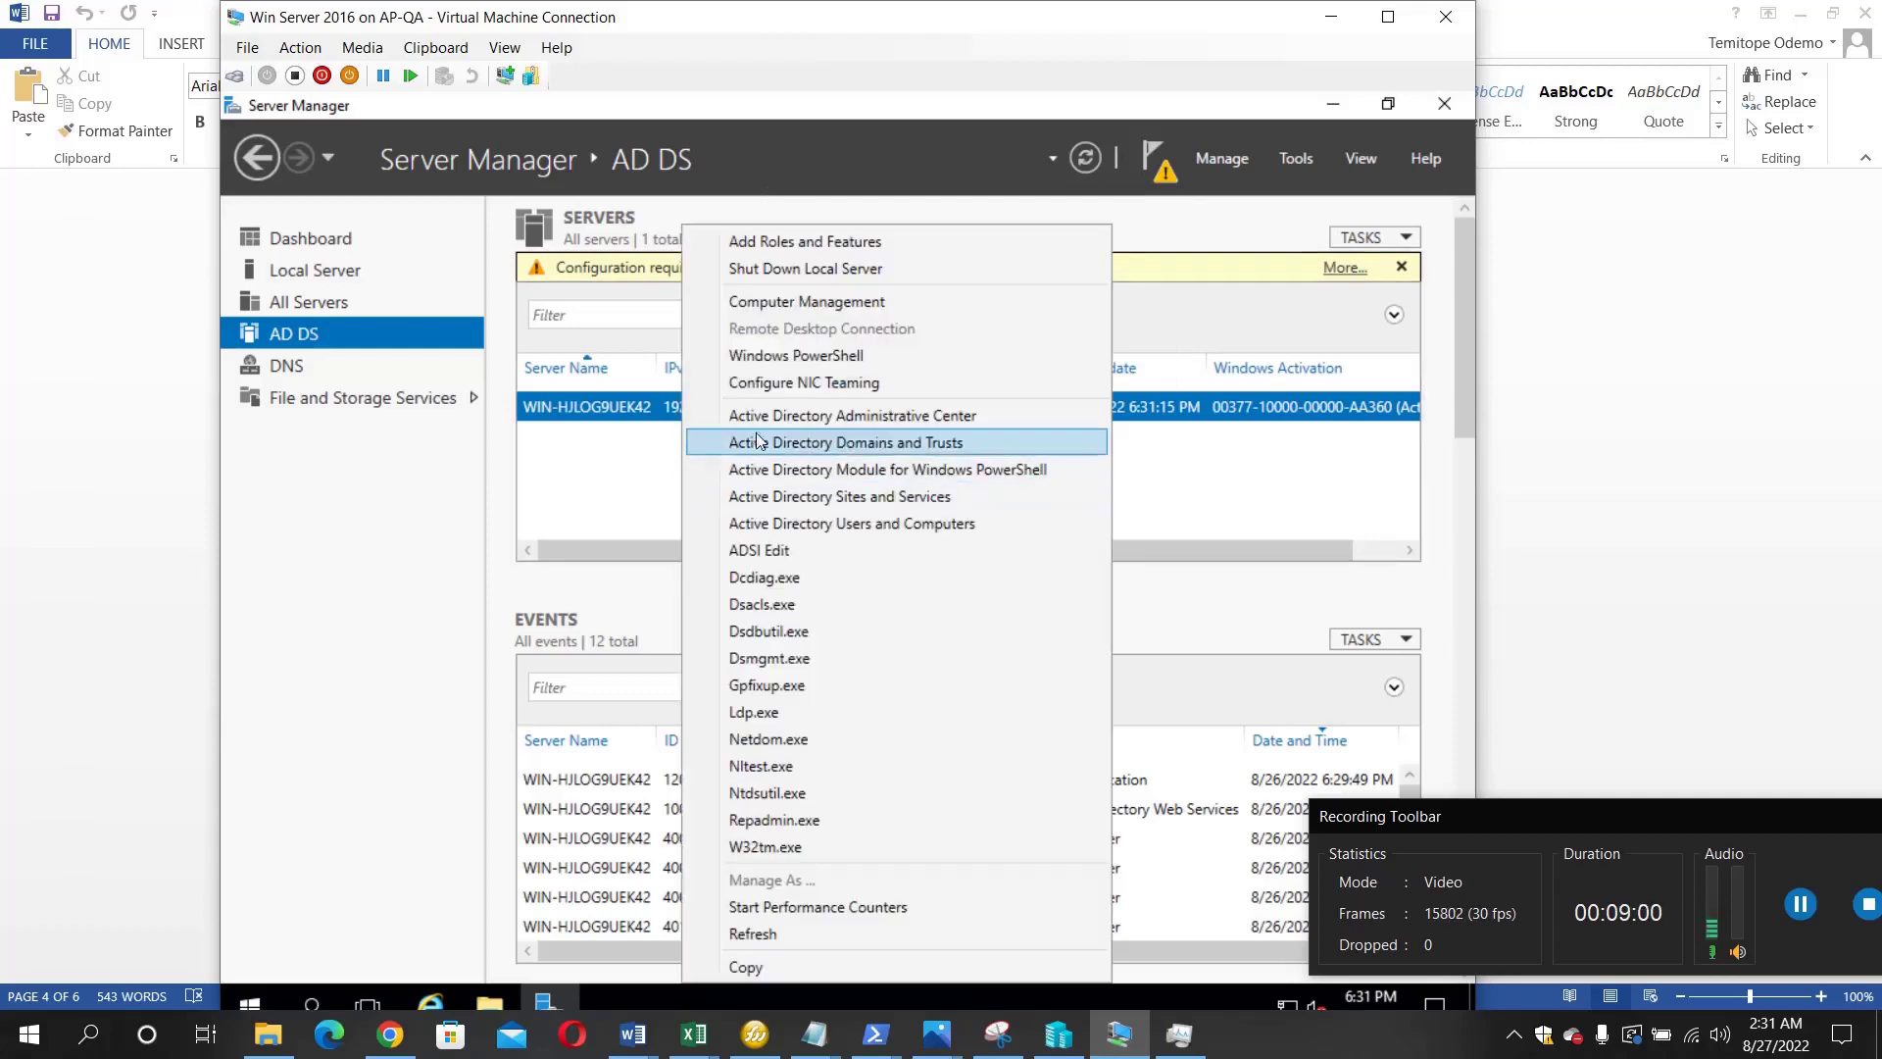
{"action": "left_click", "coordinate": [853, 525]}
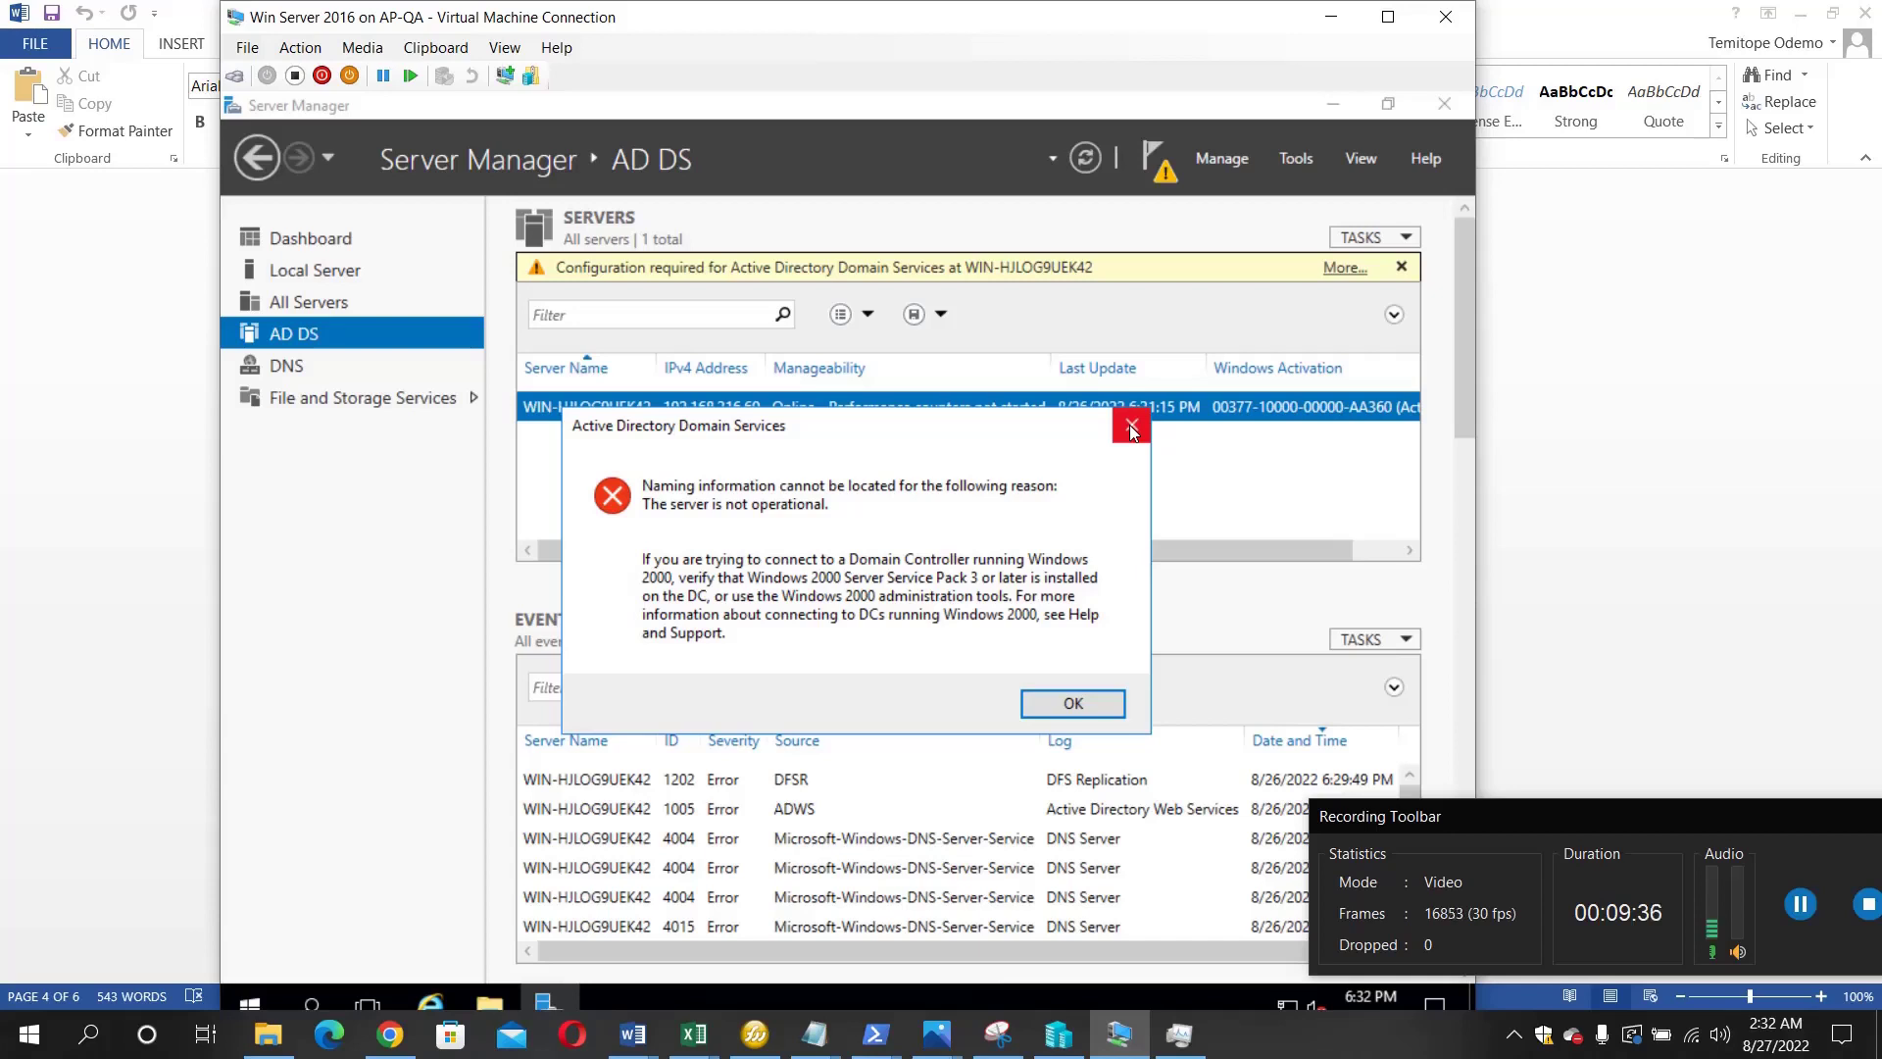
{"action": "left_click", "coordinate": [1131, 427]}
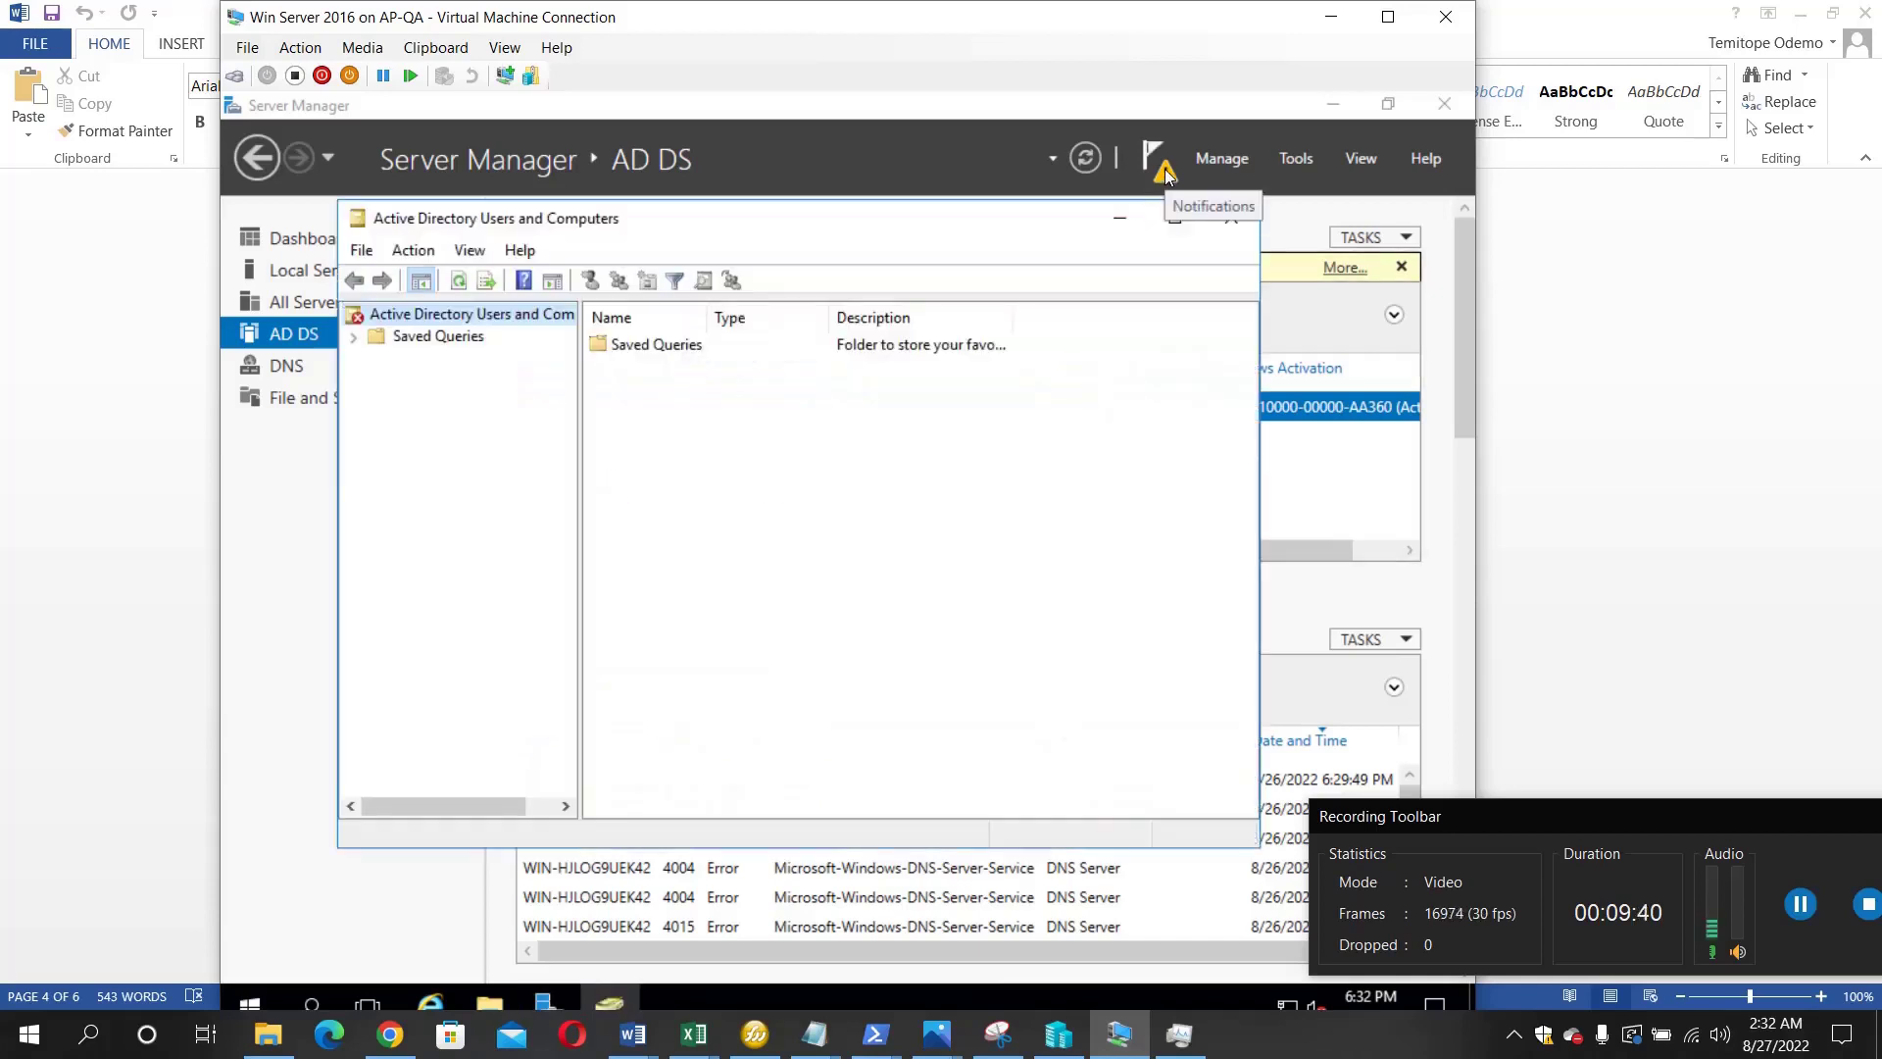
- Recheck notifications, relaunch Active Directory Users and Computers, and acknowledge the server-not-operational error
{"action": "left_click", "coordinate": [1167, 177]}
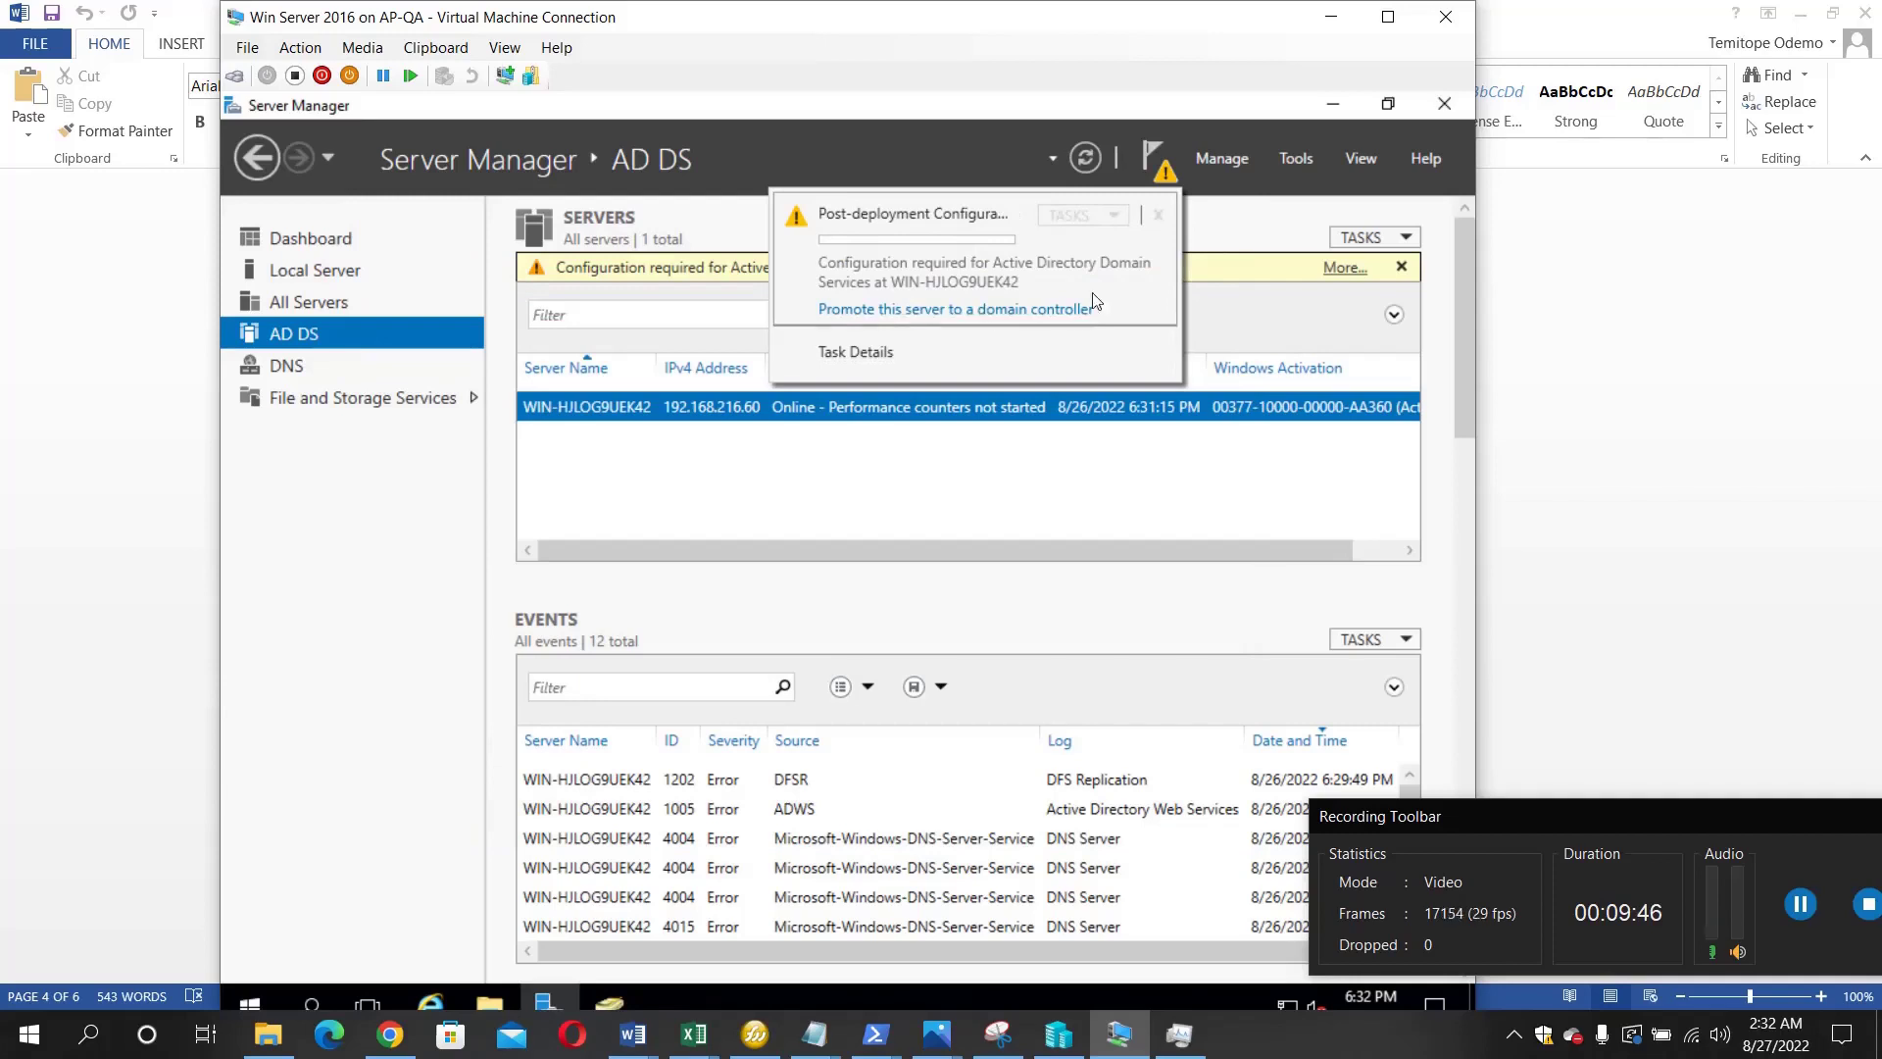
{"action": "right_click", "coordinate": [607, 415]}
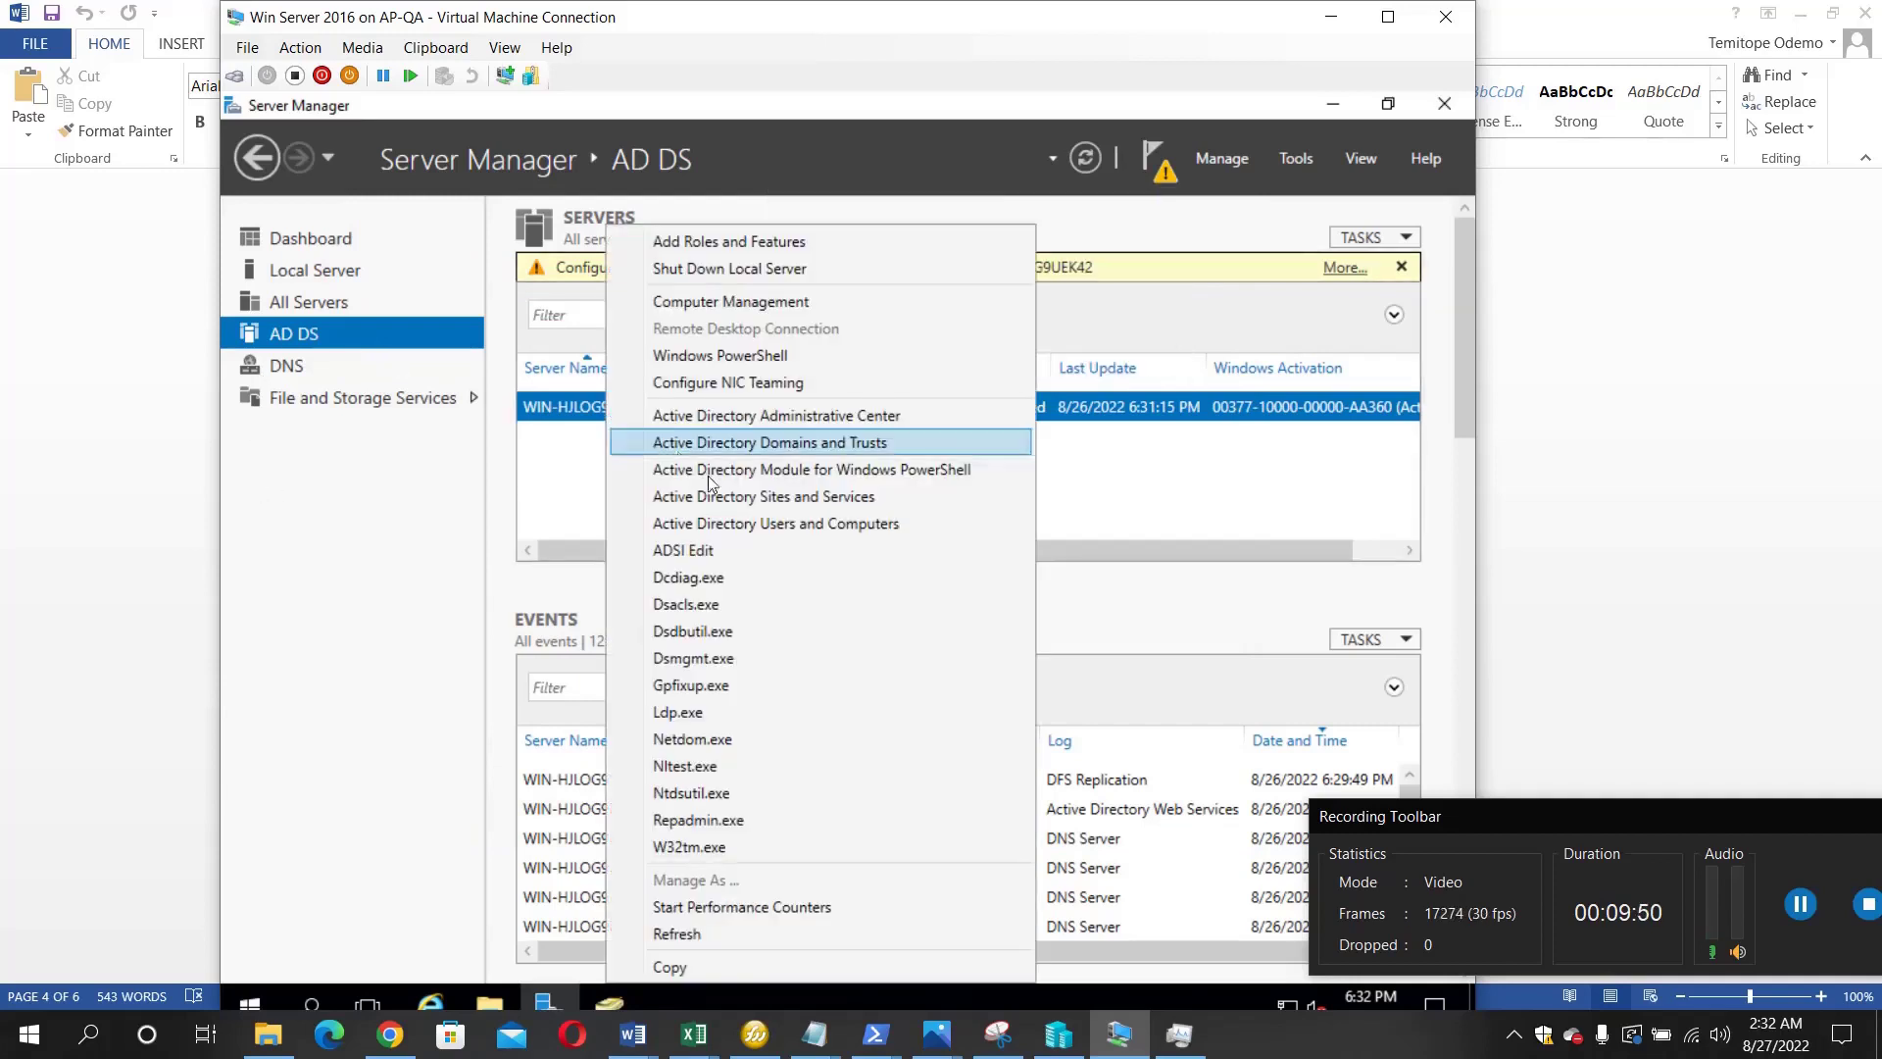
{"action": "left_click", "coordinate": [747, 525]}
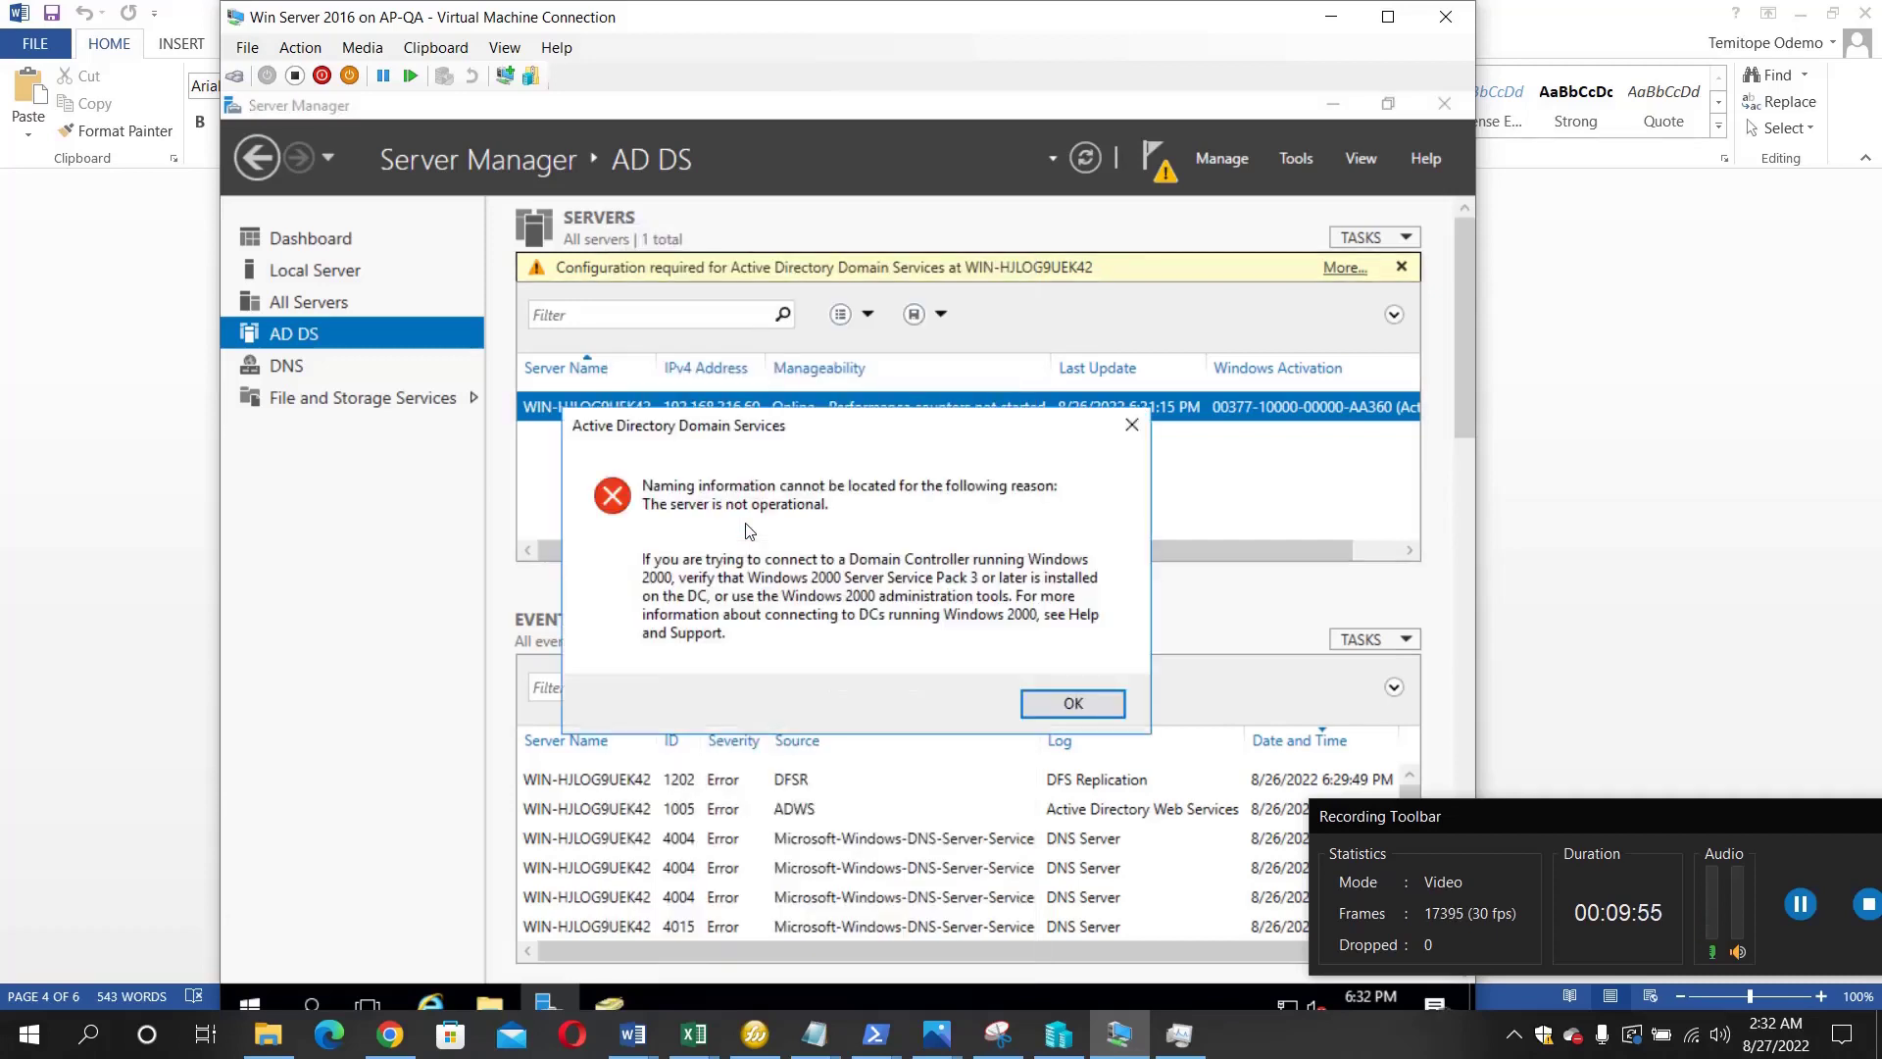
{"action": "left_click", "coordinate": [1071, 704]}
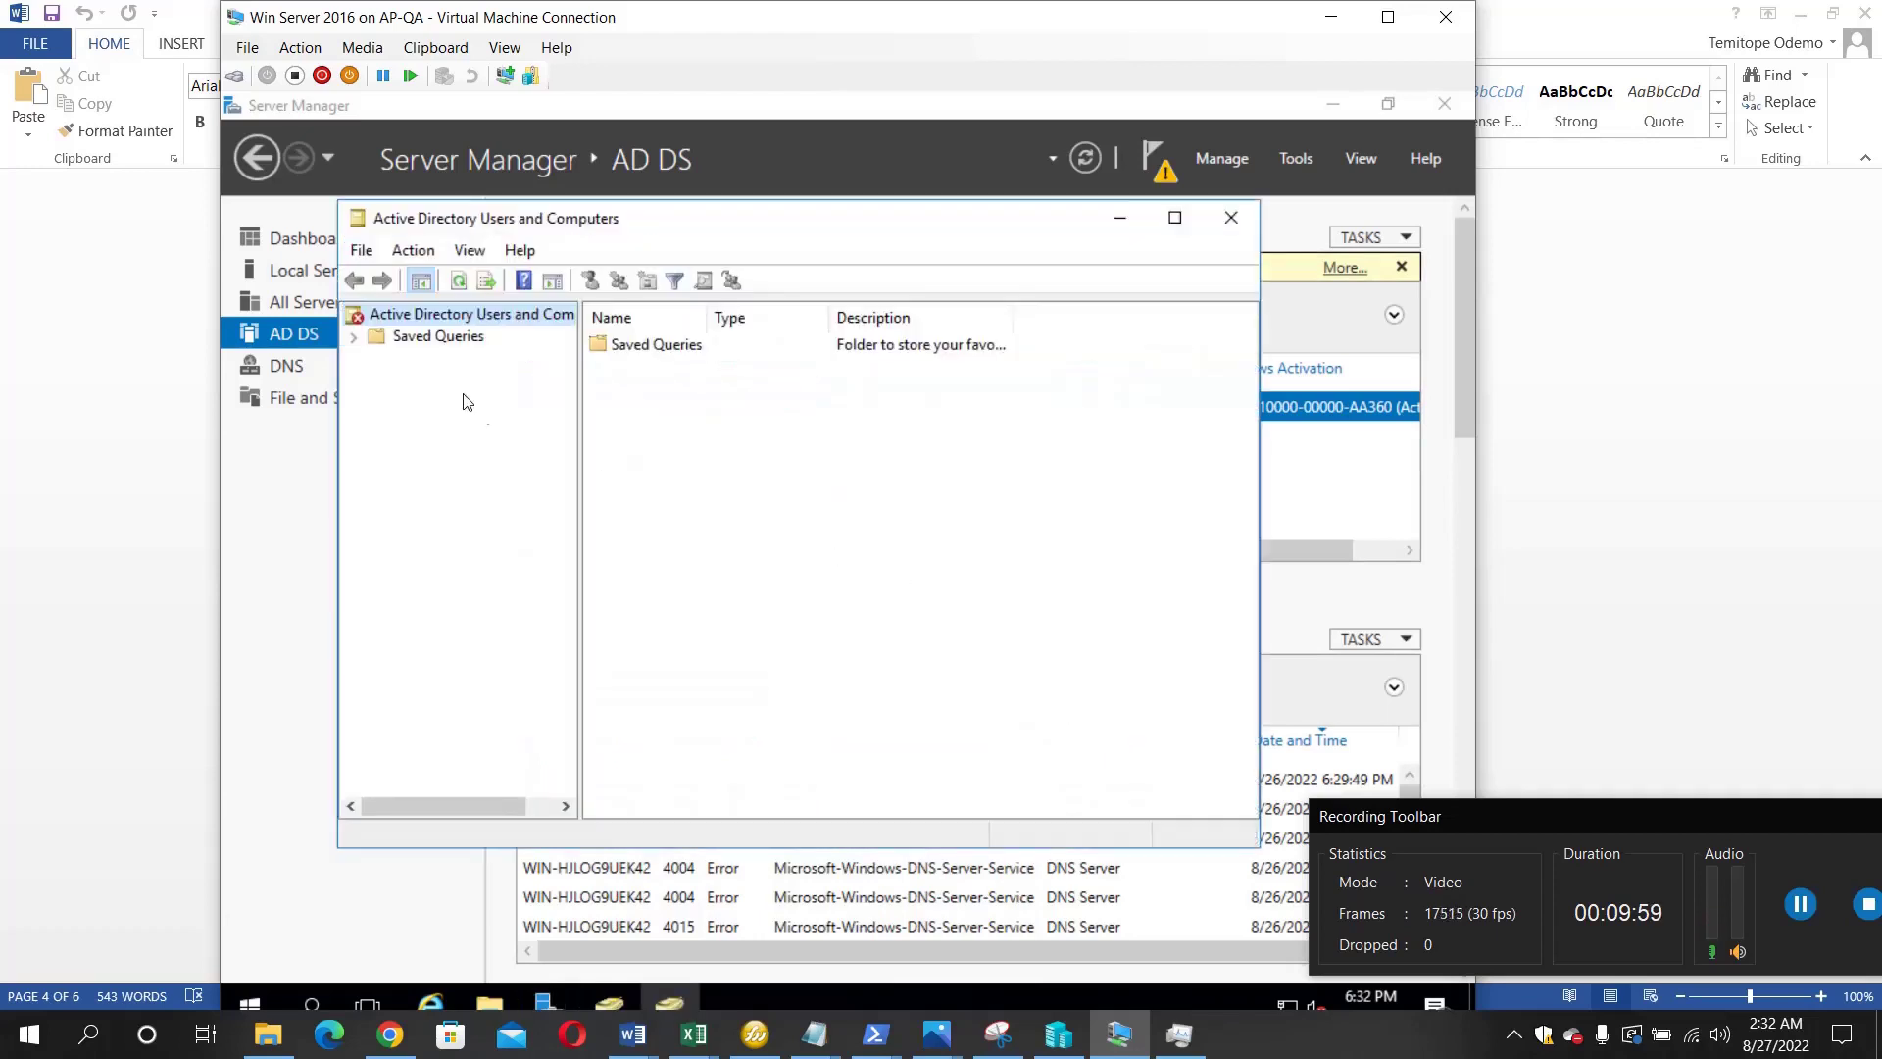